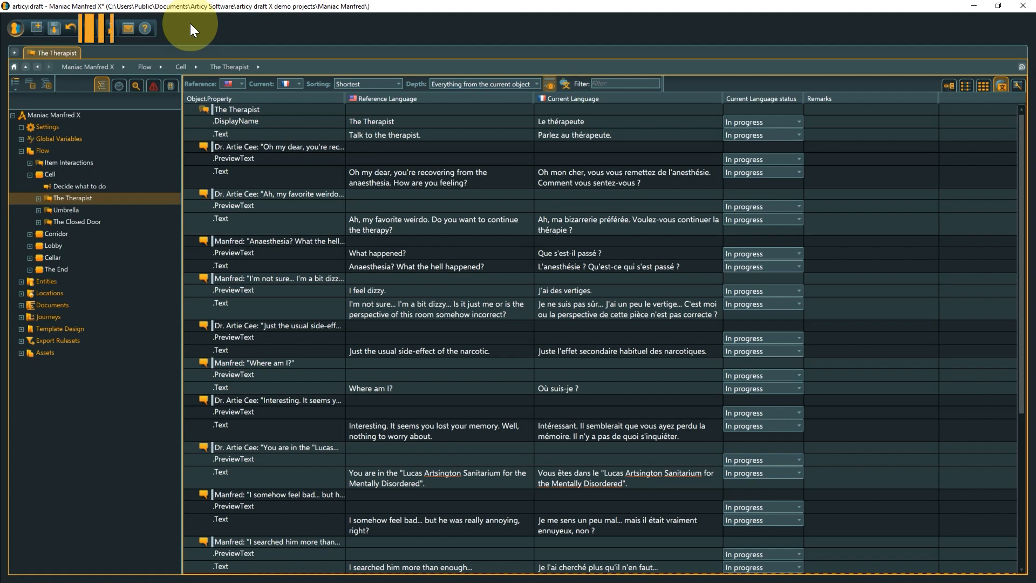
# - Open the export options of the Maniac Manfred X project to check for localization exports
pyautogui.click(15, 23)
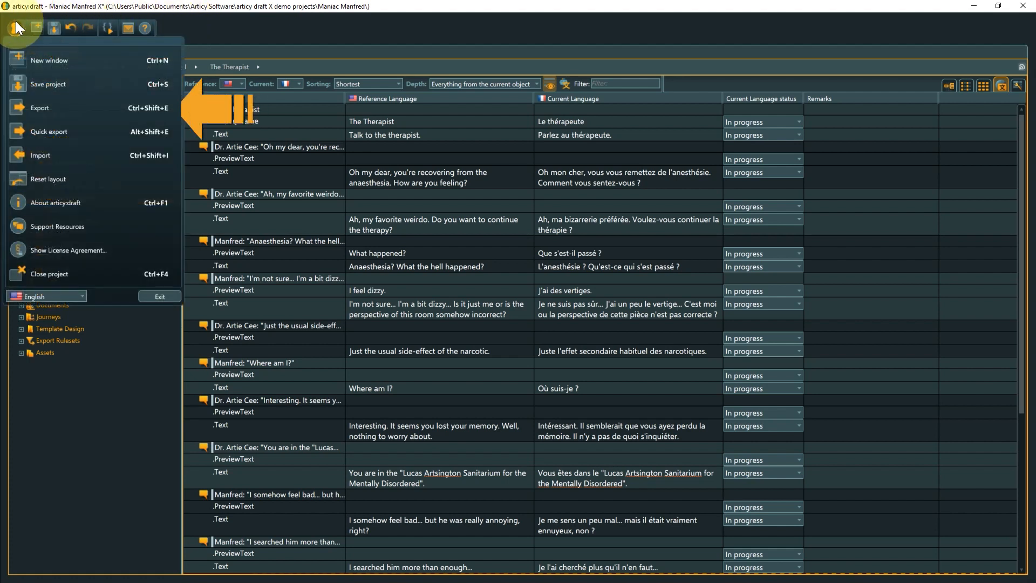
pyautogui.click(40, 106)
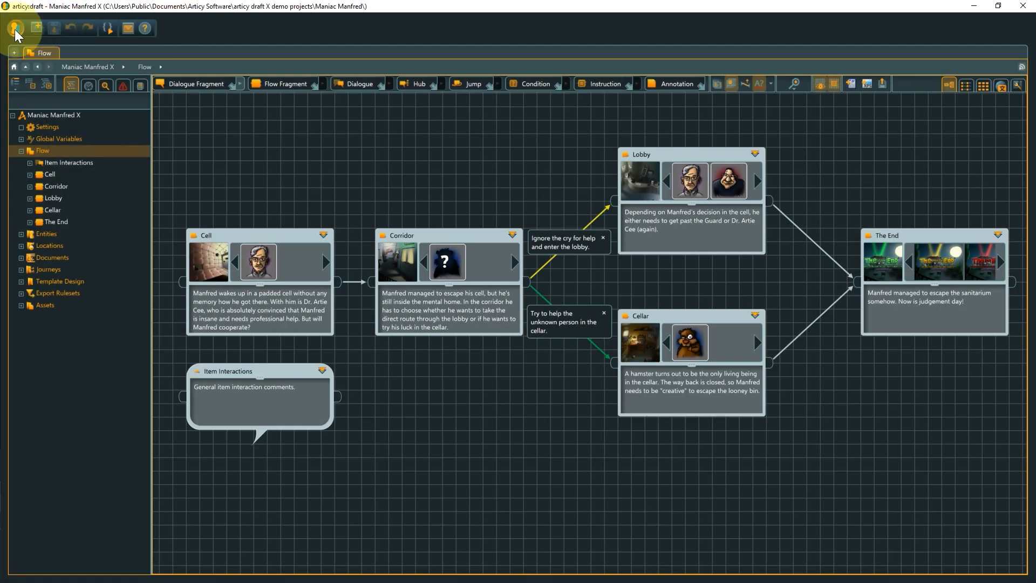
pyautogui.click(15, 29)
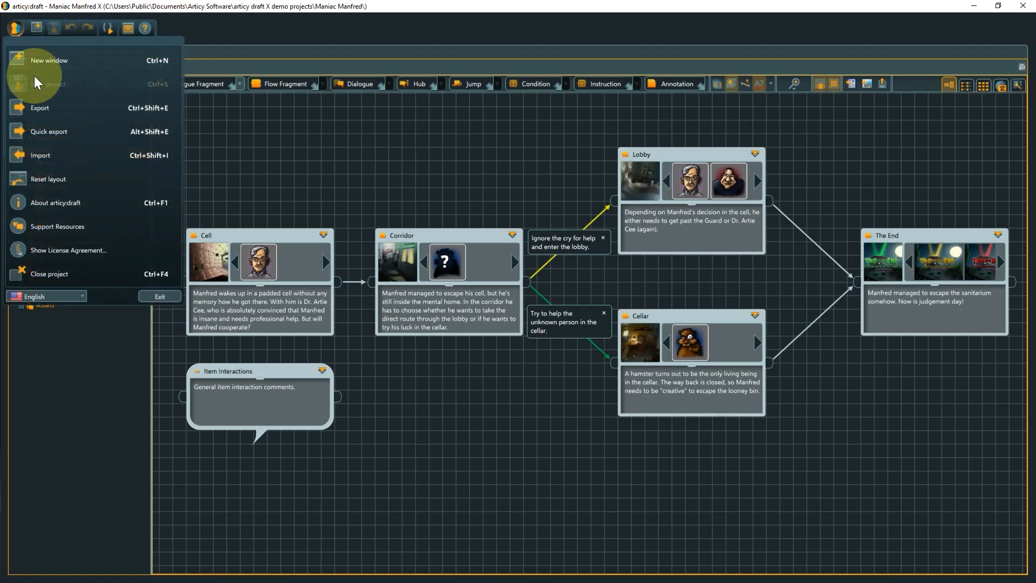
pyautogui.click(43, 103)
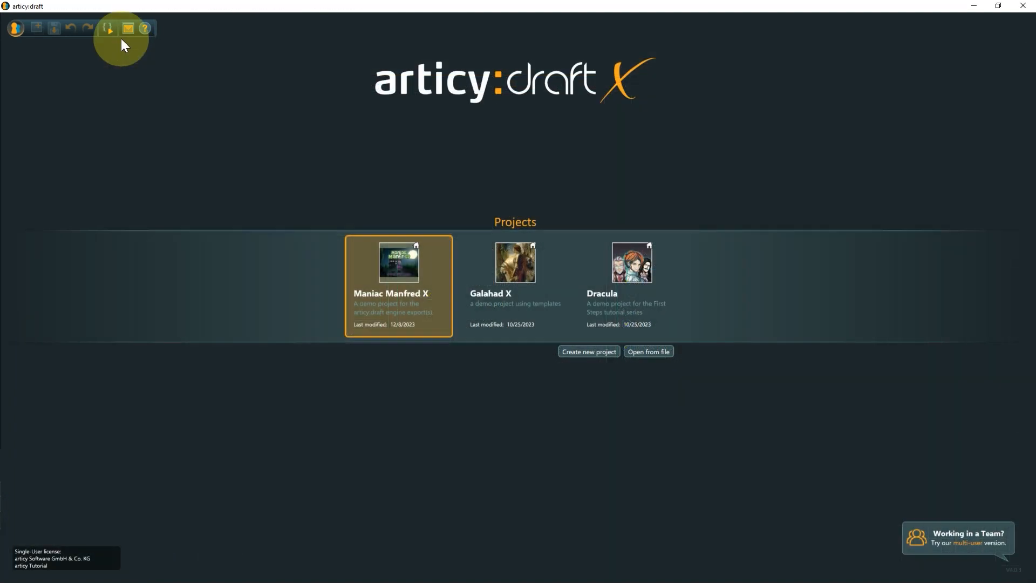
# - Enable the Localization & Voiceover Import/Export Plugins in the plugin manager
pyautogui.click(109, 30)
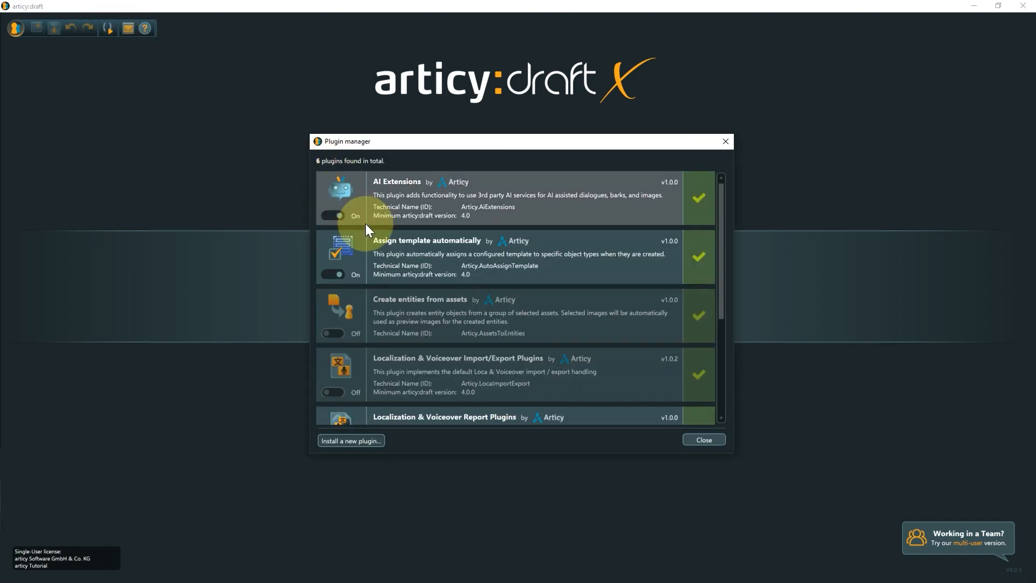
pyautogui.scroll(-3, 364, 224)
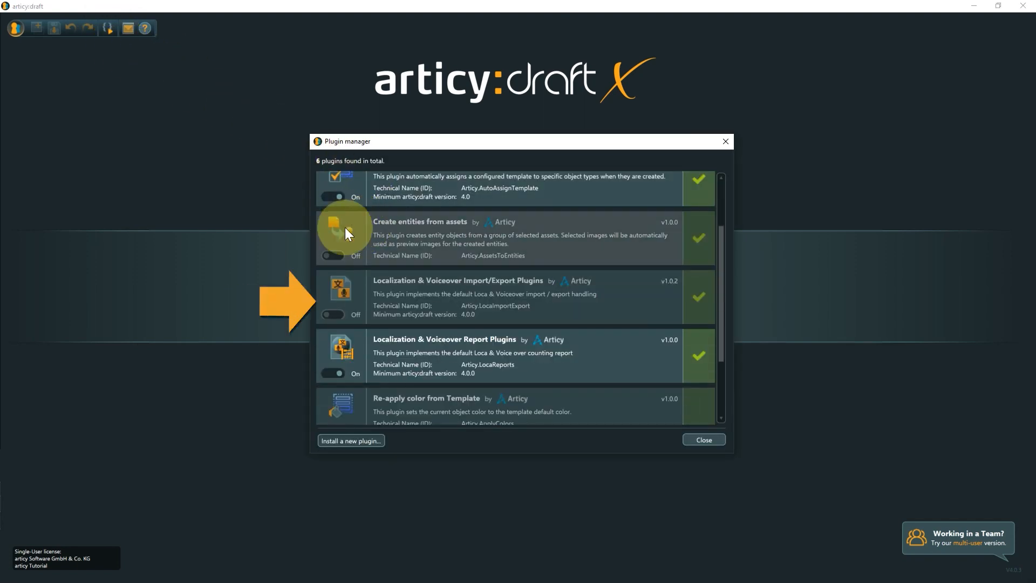
pyautogui.click(338, 315)
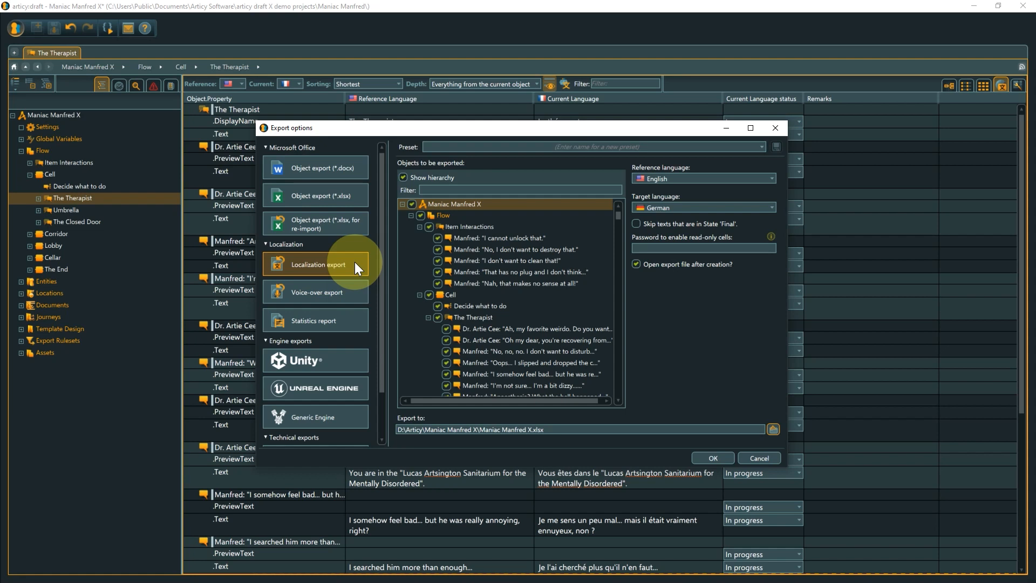
# - Limit the objects of the localization export to the project's Flow and Entities branches
pyautogui.click(412, 204)
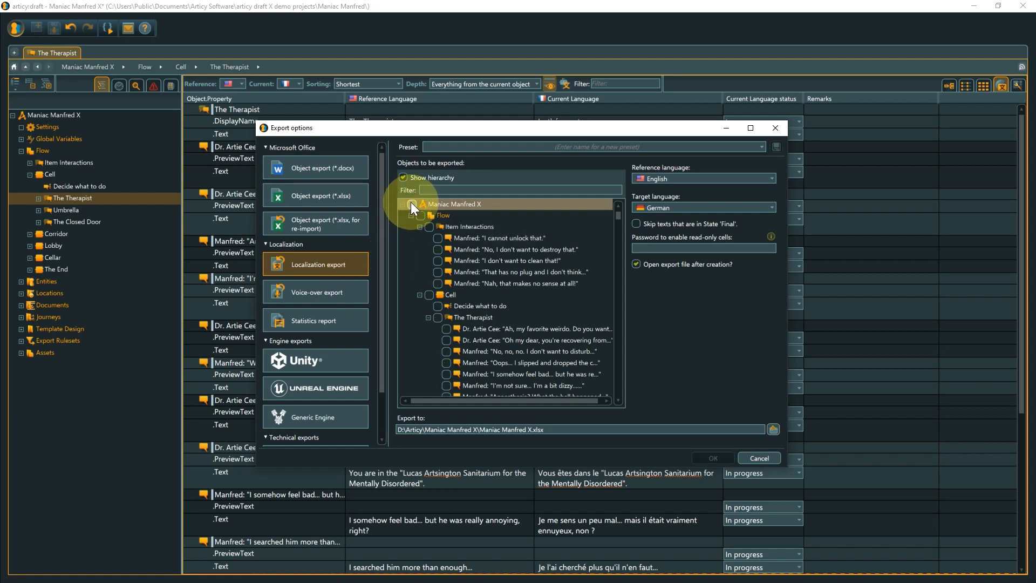
pyautogui.click(419, 214)
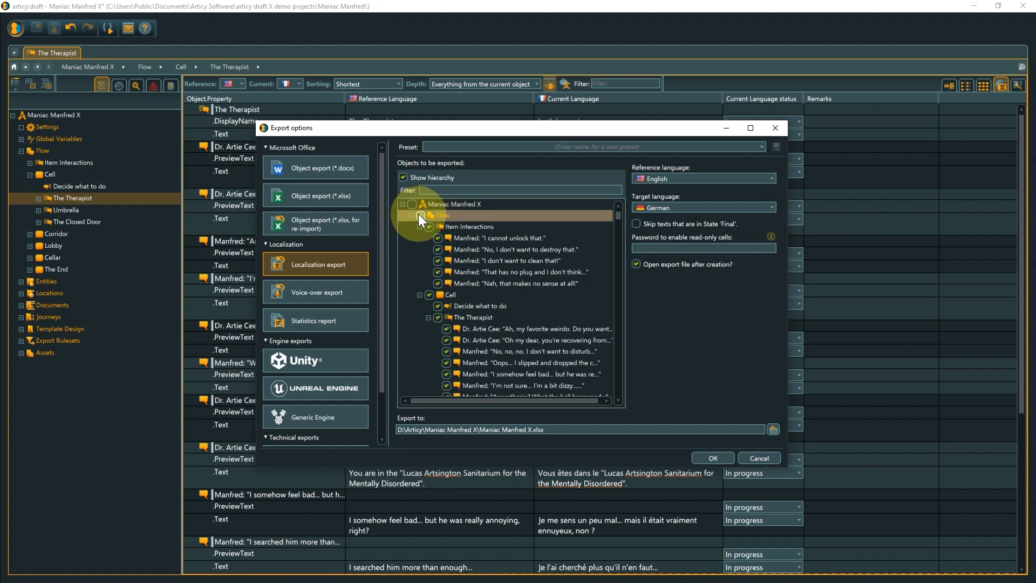
pyautogui.click(410, 214)
pyautogui.click(416, 226)
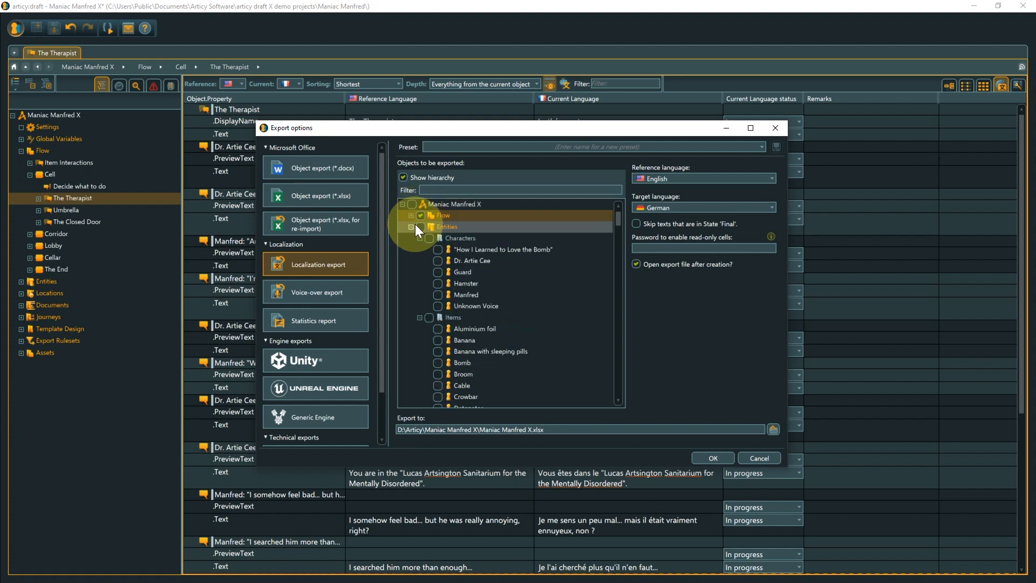
pyautogui.click(411, 226)
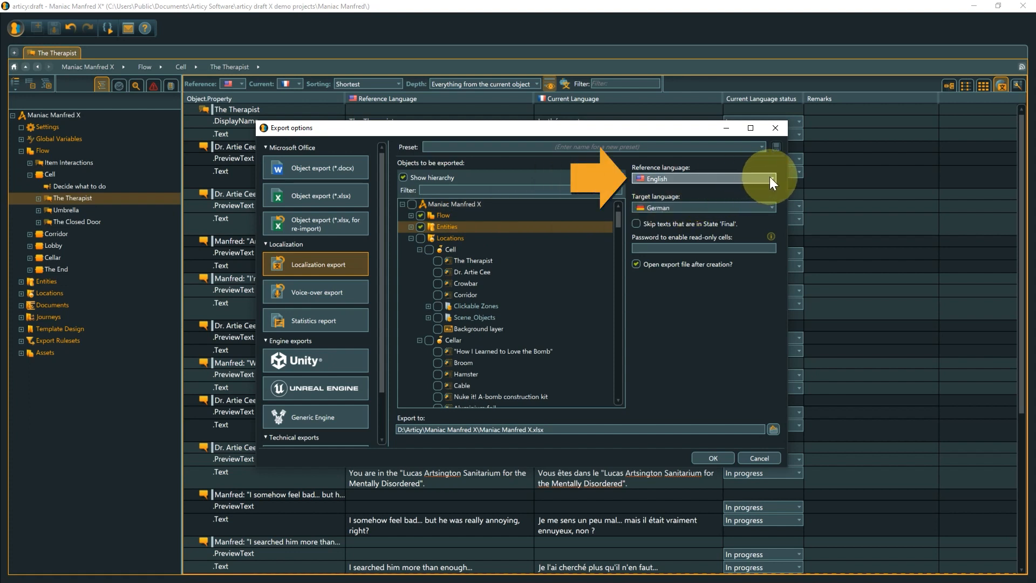
# - Run the localization export with French as the target language and a password entered for enabling read-only cells
pyautogui.click(769, 206)
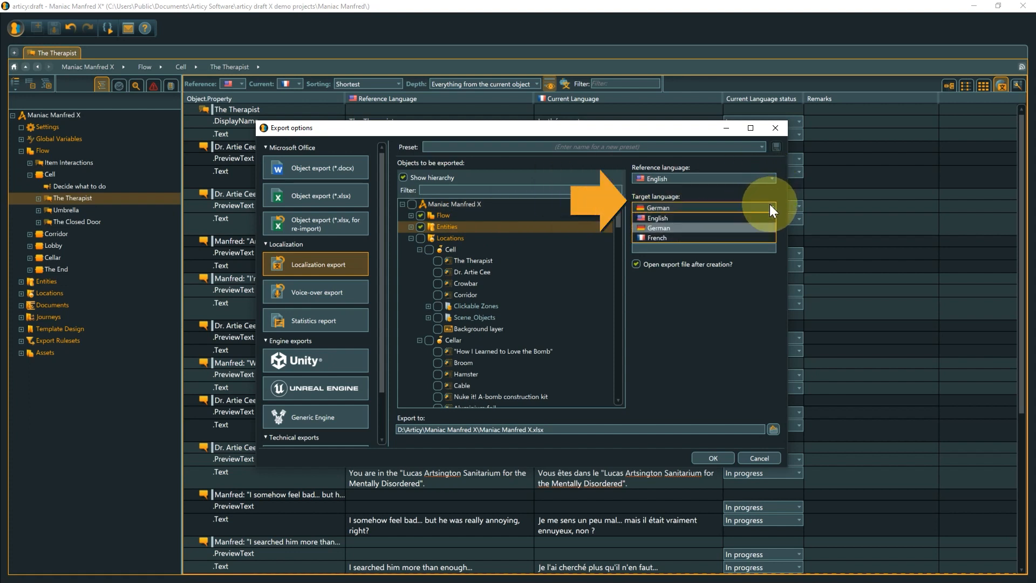
pyautogui.click(751, 236)
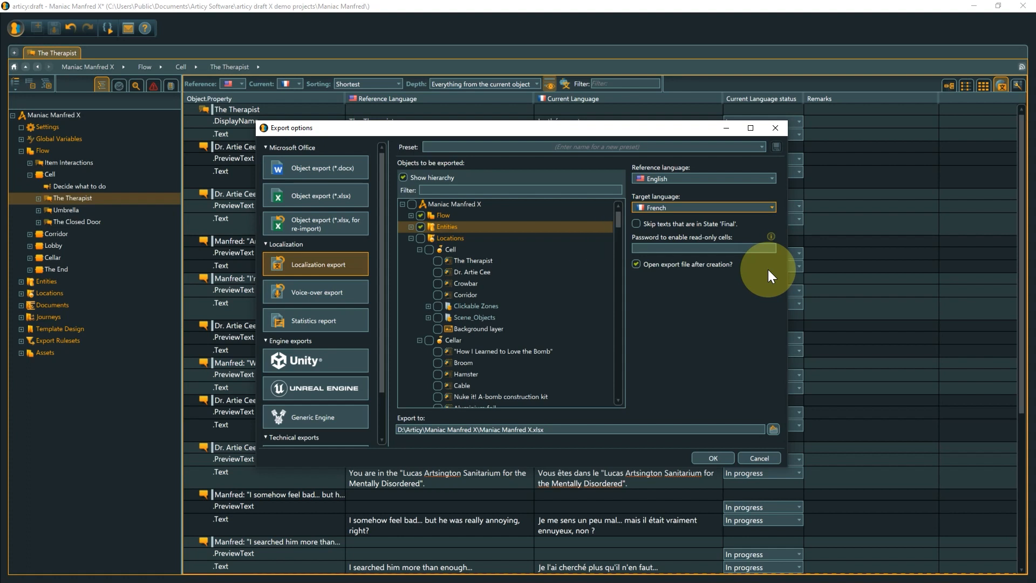
pyautogui.click(760, 250)
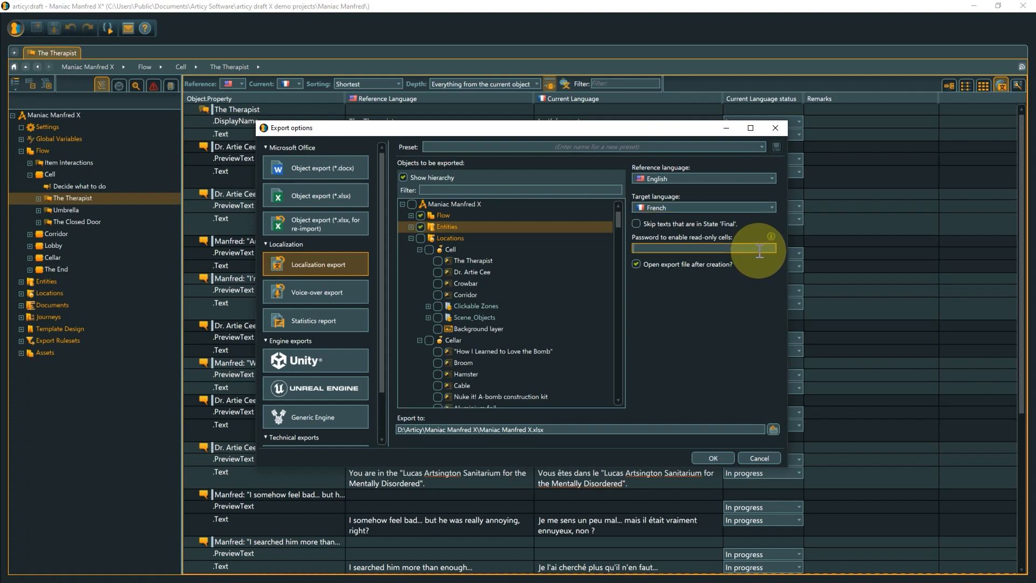
pyautogui.write('123')
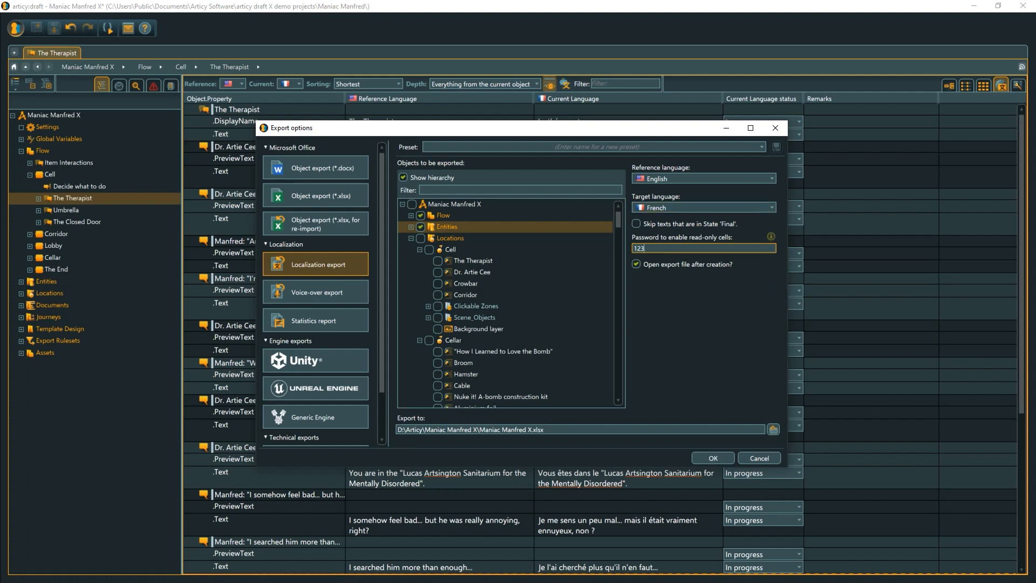
pyautogui.write('45')
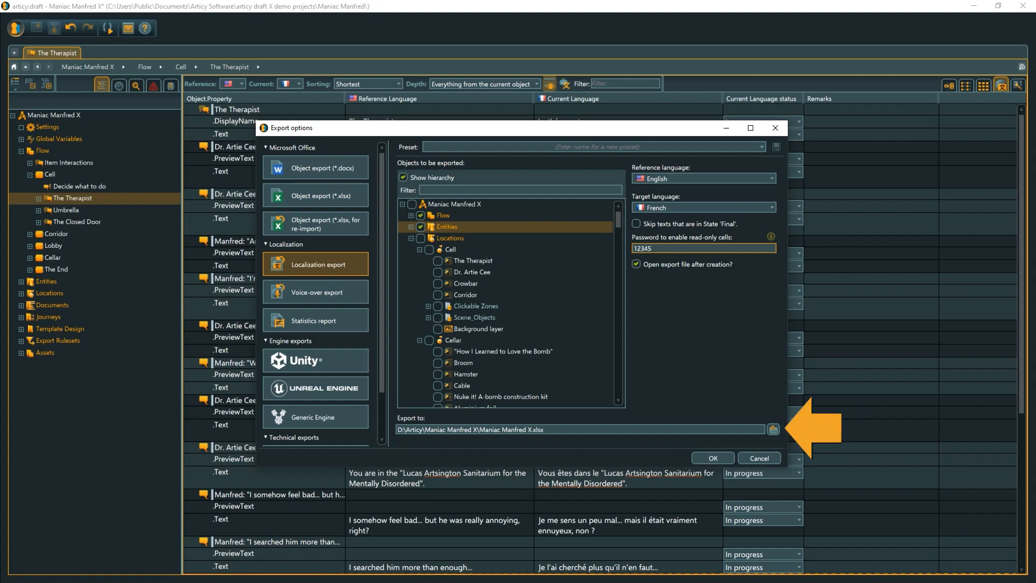
pyautogui.click(722, 457)
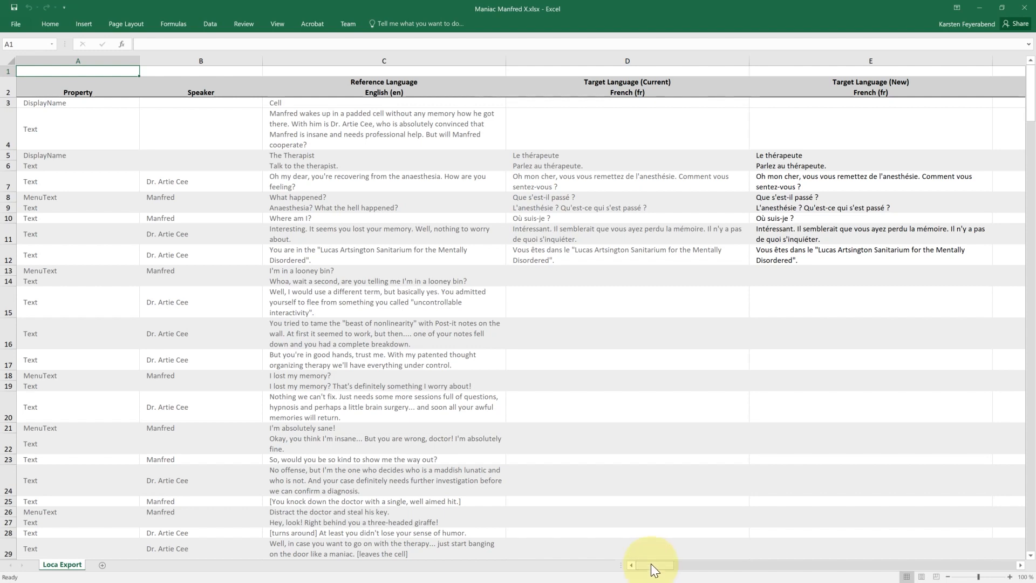
# - Examine the remark, text state and object information columns of the exported localization worksheet in Excel
pyautogui.moveTo(651, 564); pyautogui.dragTo(762, 558)
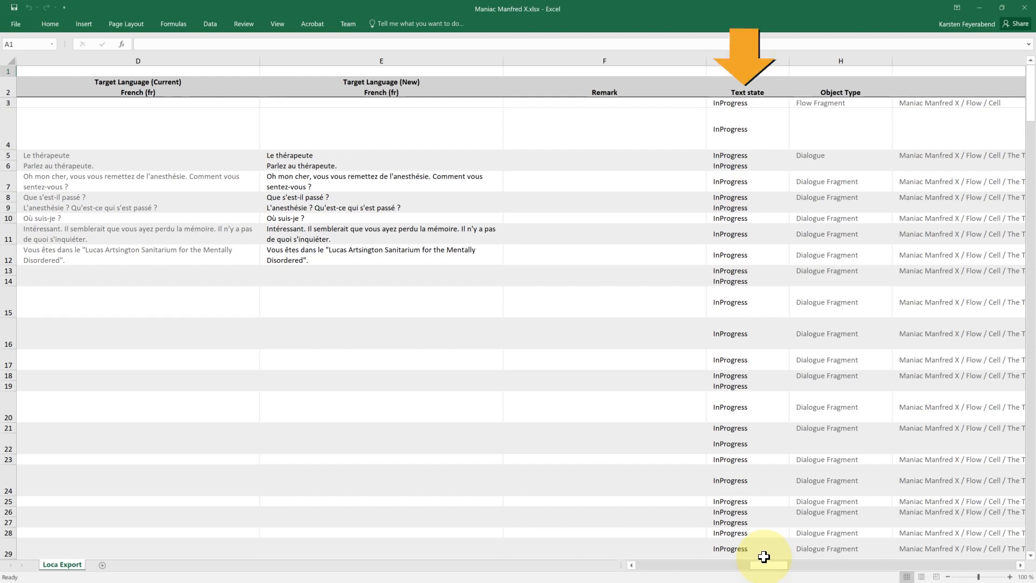
pyautogui.moveTo(766, 565); pyautogui.dragTo(906, 561)
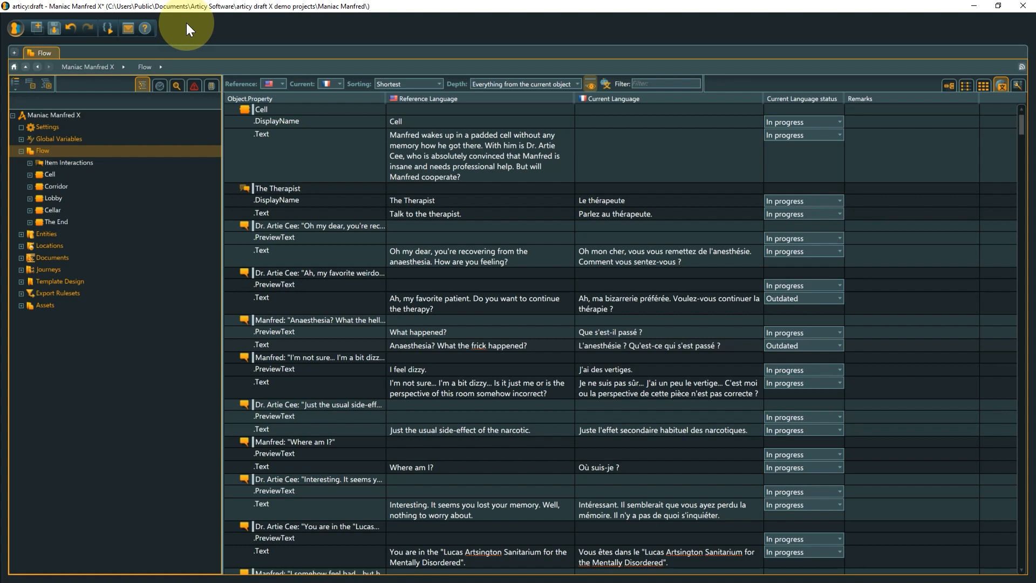
# - Switch back to articy:draft and load Maniac Manfred X.xlsx into the import assistant, continuing to its settings
pyautogui.click(13, 25)
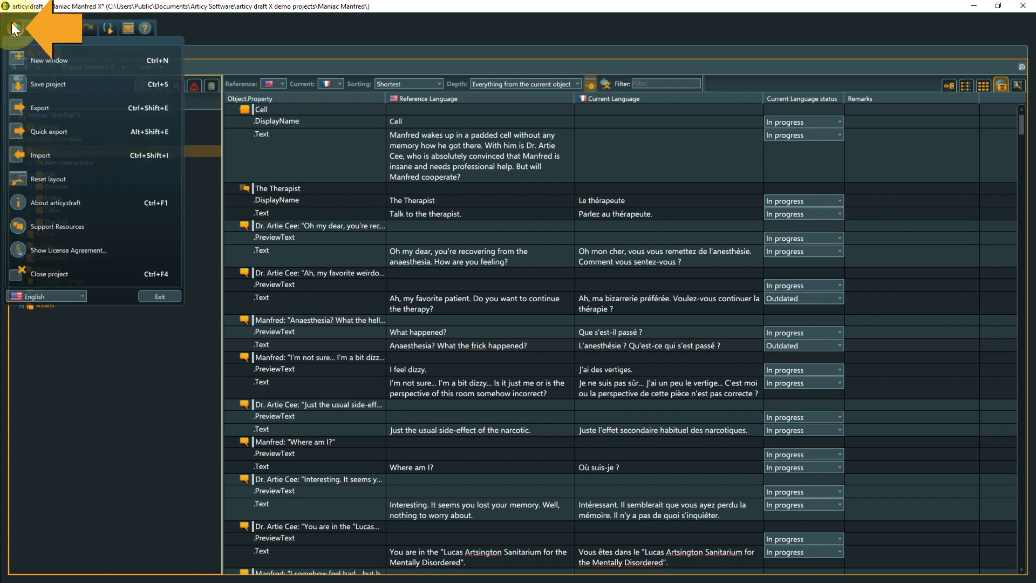
pyautogui.click(40, 155)
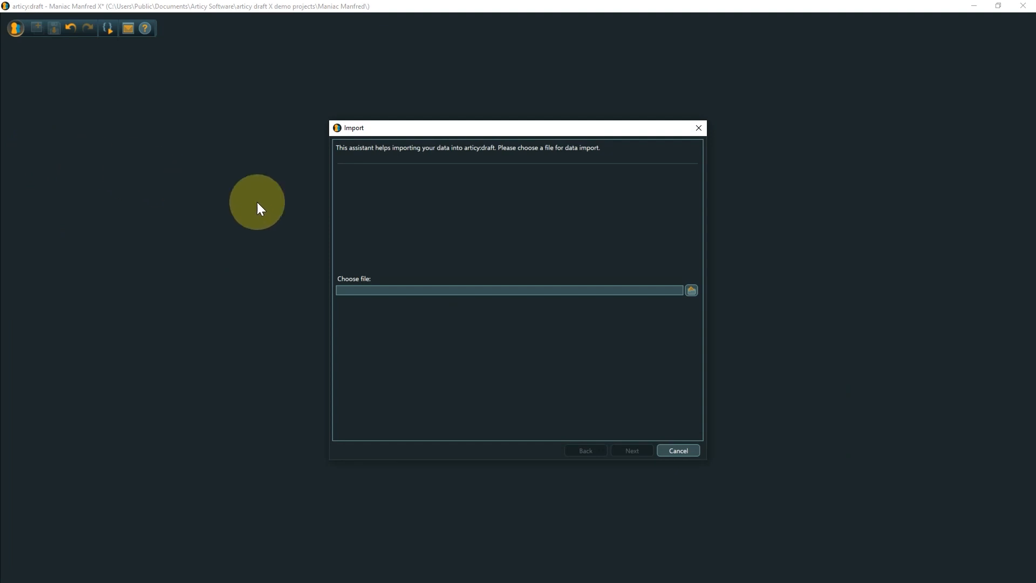
pyautogui.click(694, 290)
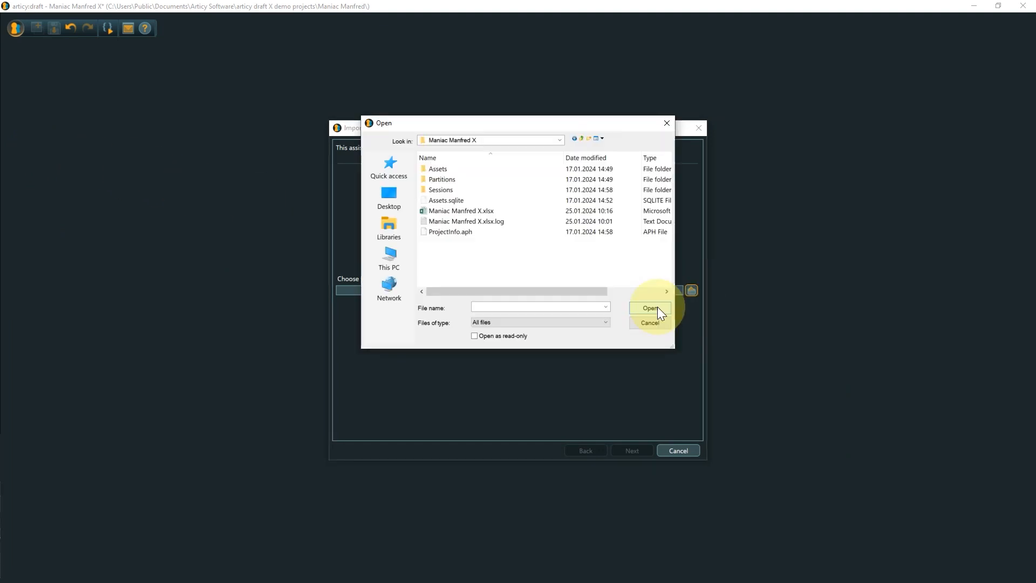
pyautogui.click(493, 203)
pyautogui.click(493, 211)
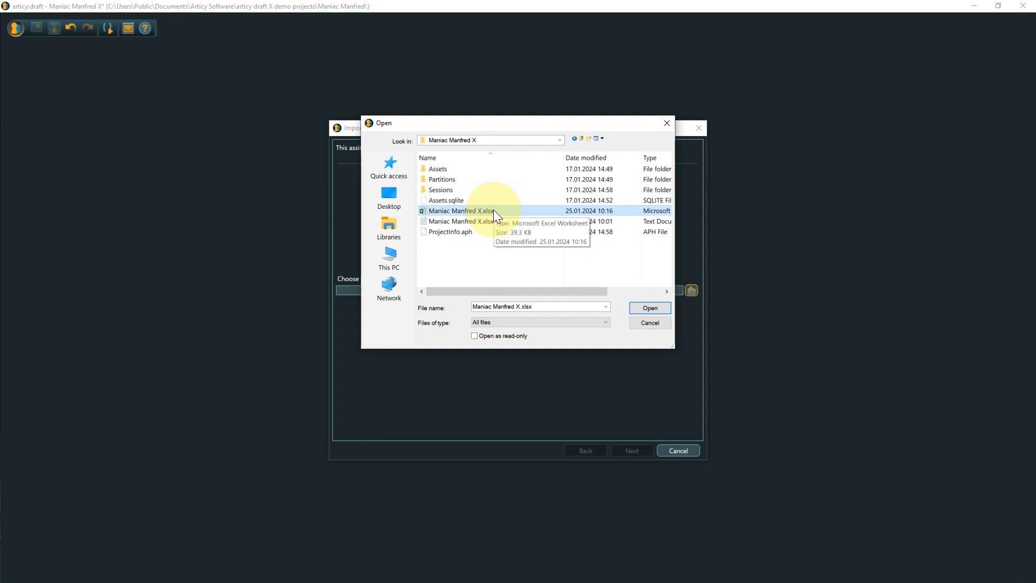
pyautogui.click(651, 307)
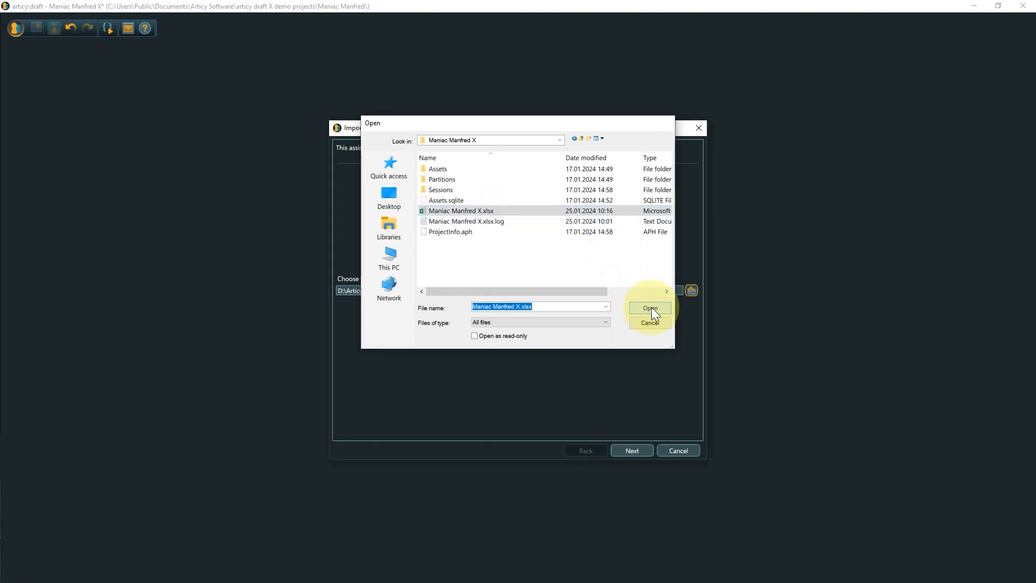
pyautogui.click(629, 448)
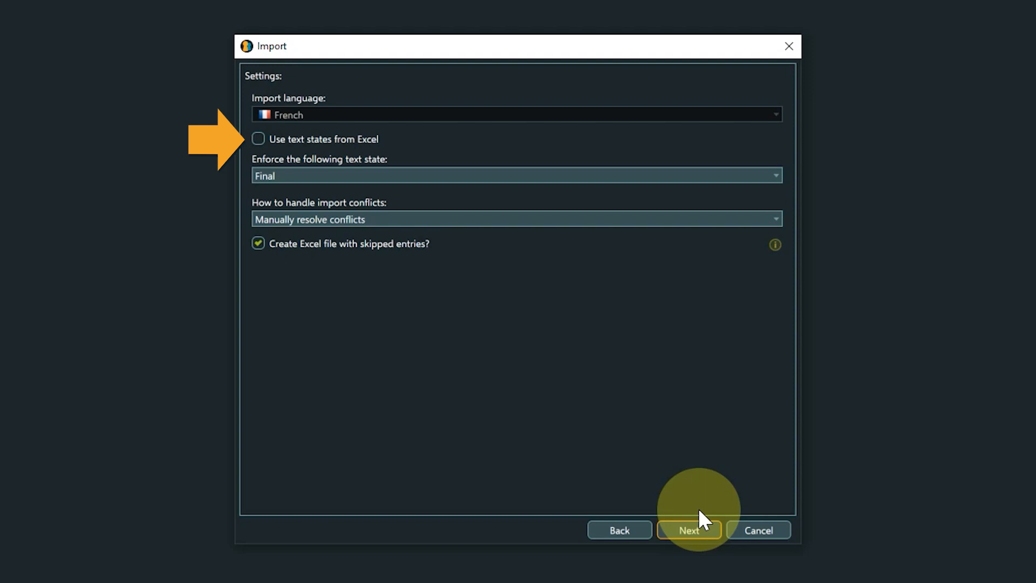
# - Start the French import using the text states from Excel and manual resolution of import conflicts
pyautogui.click(257, 140)
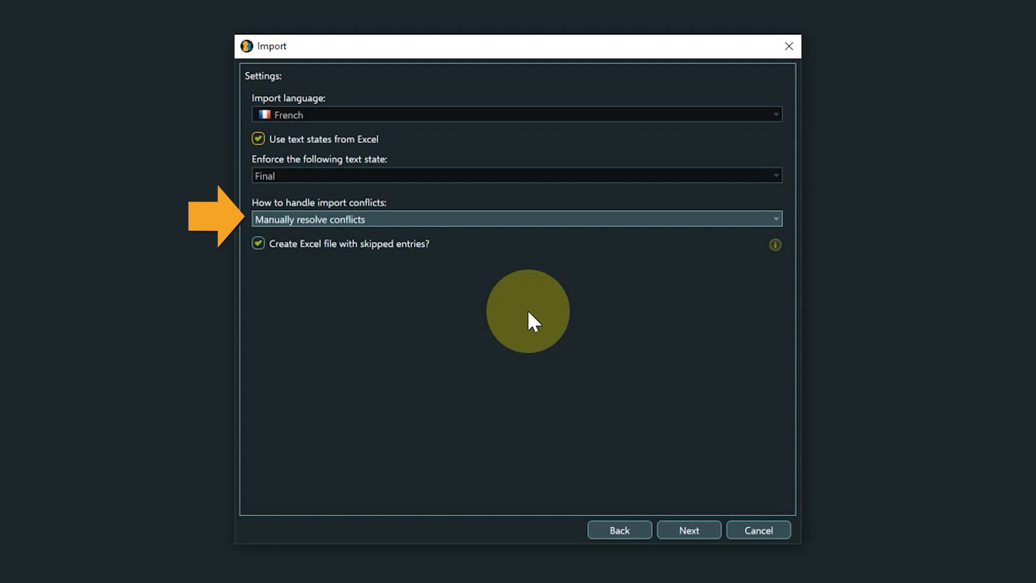
pyautogui.click(774, 215)
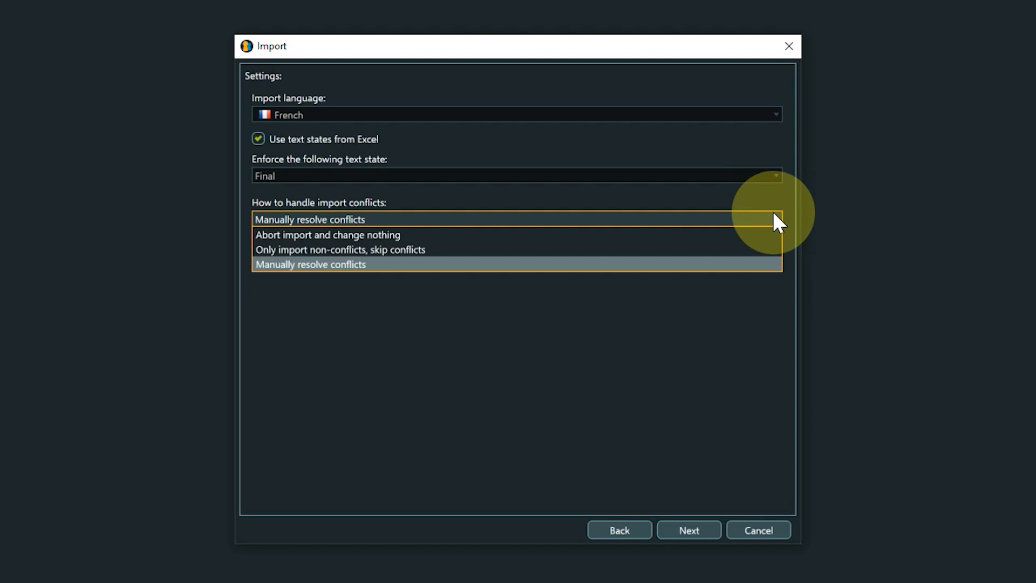
pyautogui.click(773, 212)
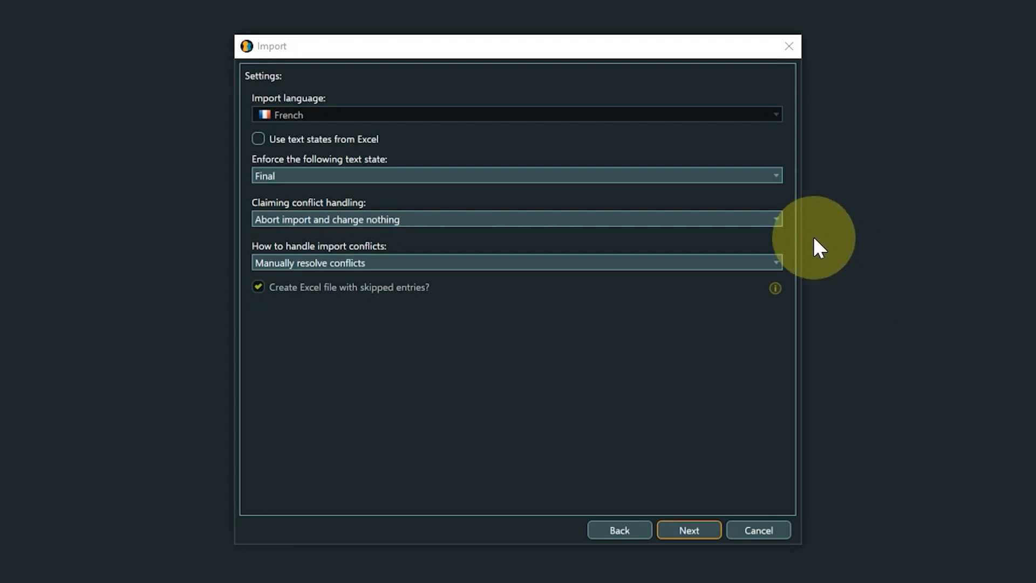
pyautogui.click(777, 218)
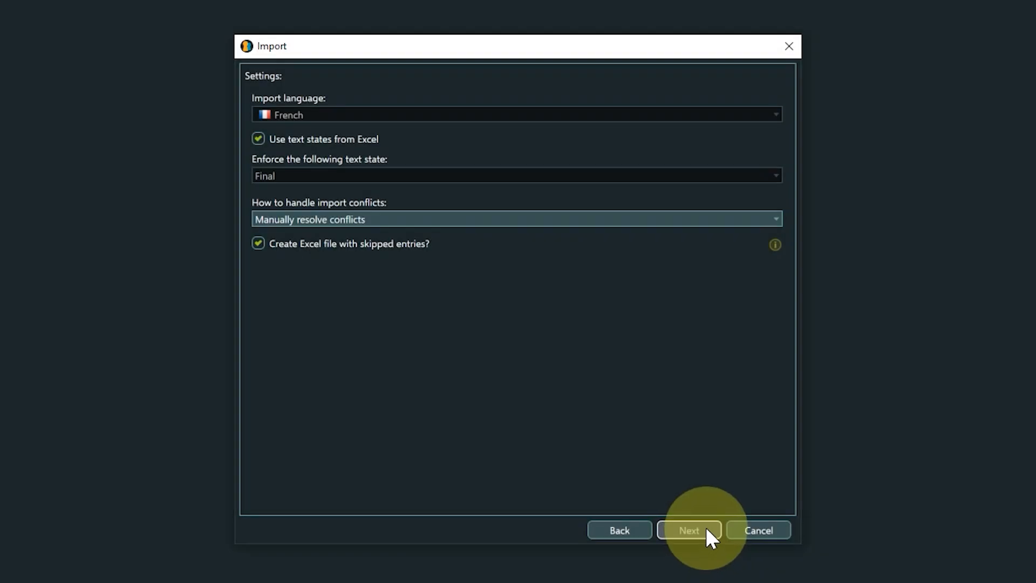
pyautogui.click(705, 528)
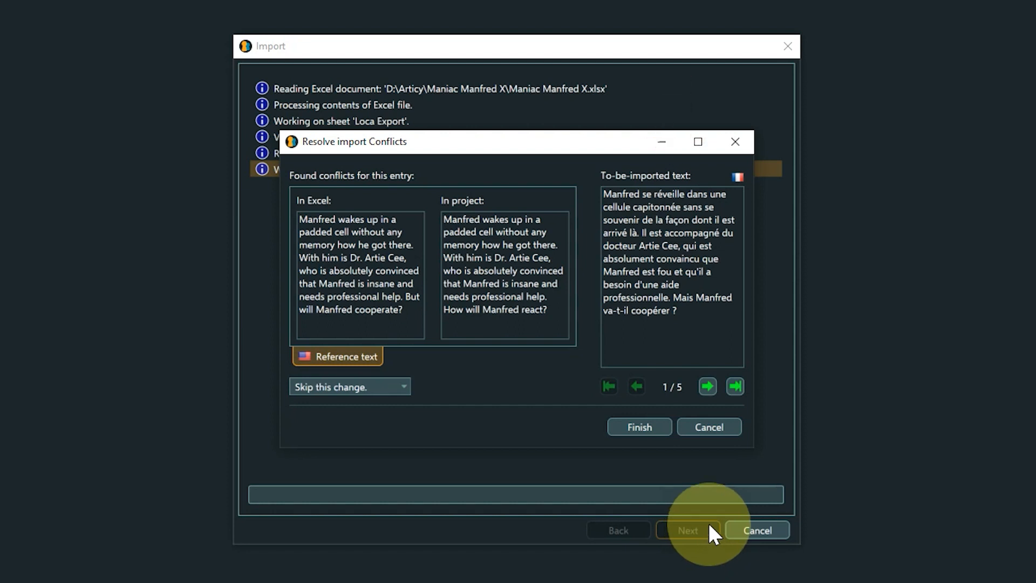
# - Resolve the conflict for the dropped crowbar line with "Import and set state to 'Final'" and proceed to the following conflict
pyautogui.click(707, 389)
pyautogui.click(706, 389)
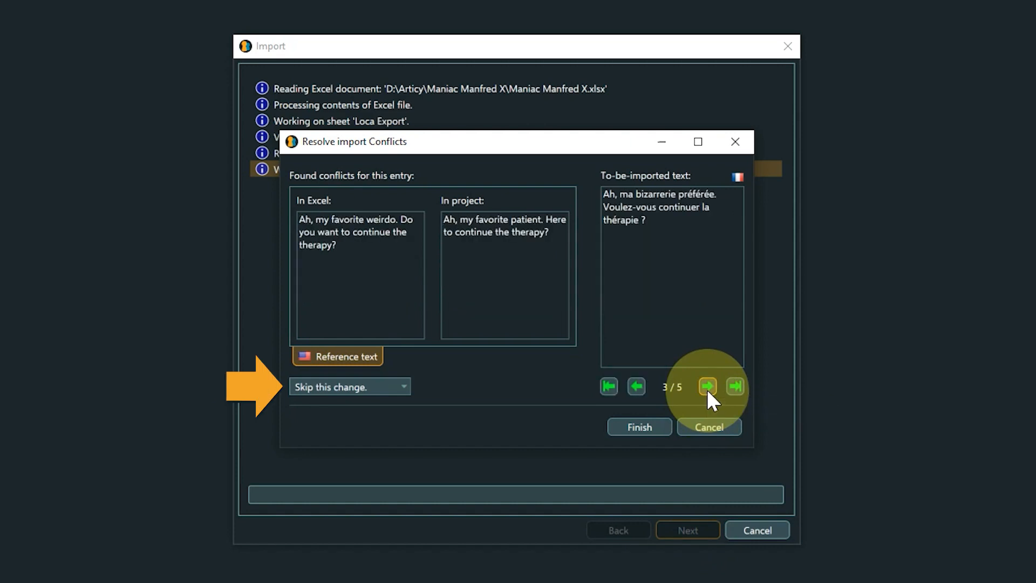
pyautogui.click(707, 391)
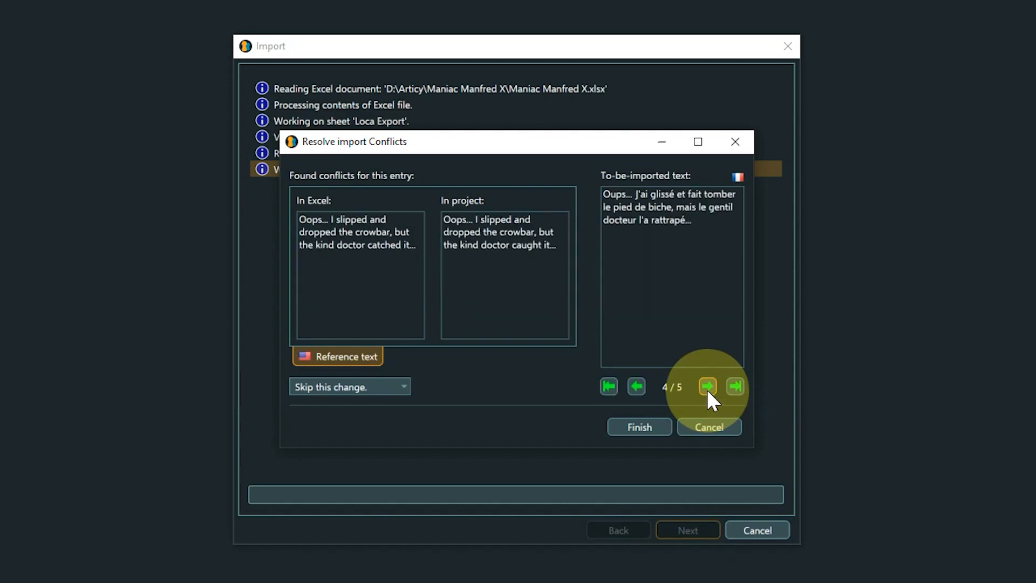
pyautogui.click(406, 385)
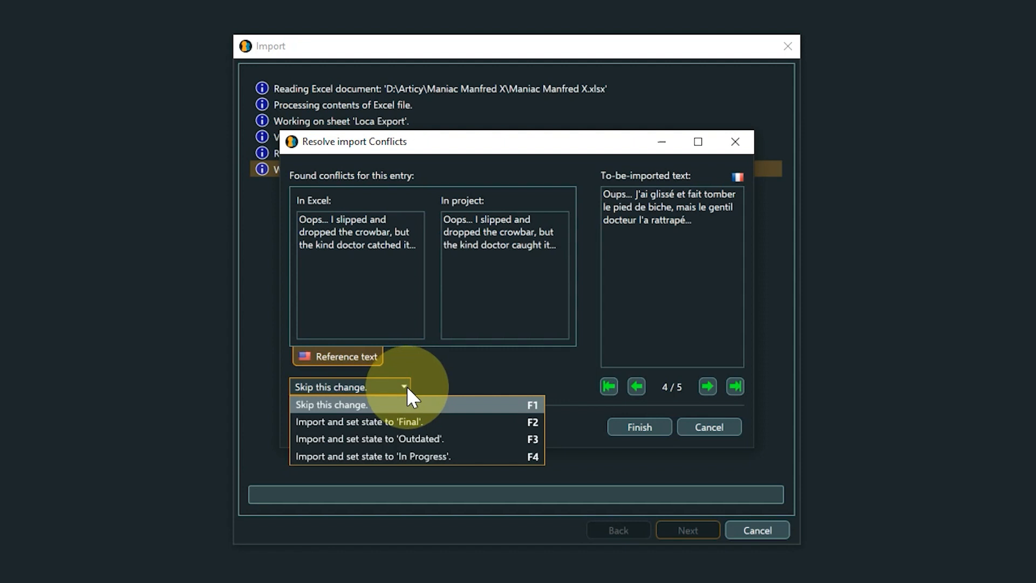
pyautogui.click(415, 421)
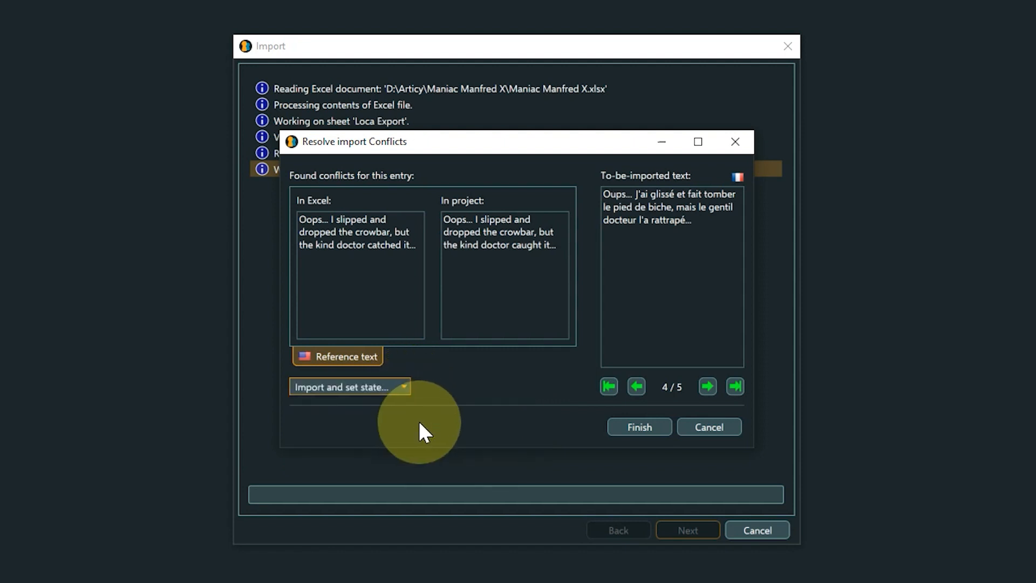
pyautogui.click(708, 392)
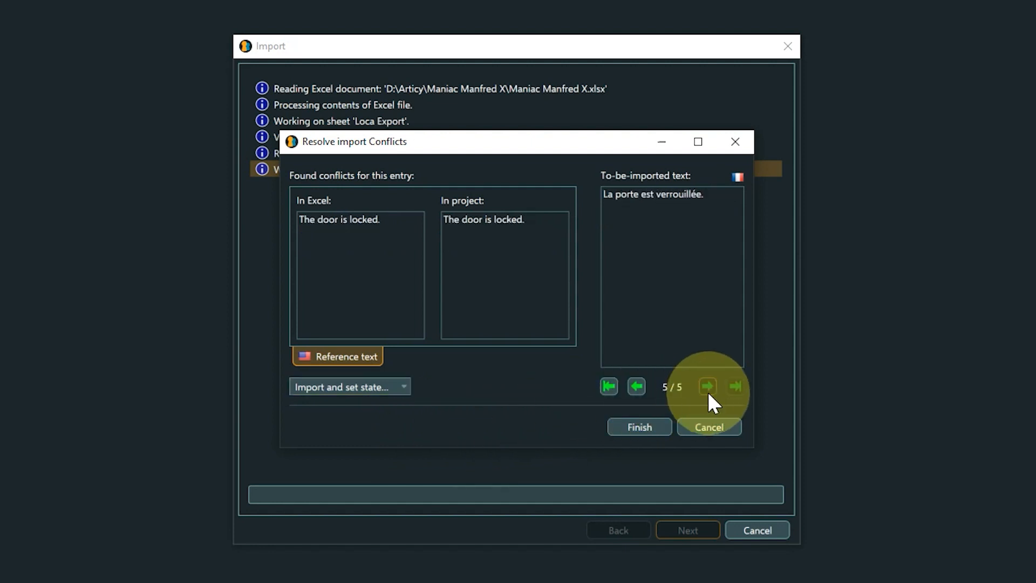
# - Finish resolving the import conflicts, close the completed import and review the French texts imported into the Flow
pyautogui.click(651, 423)
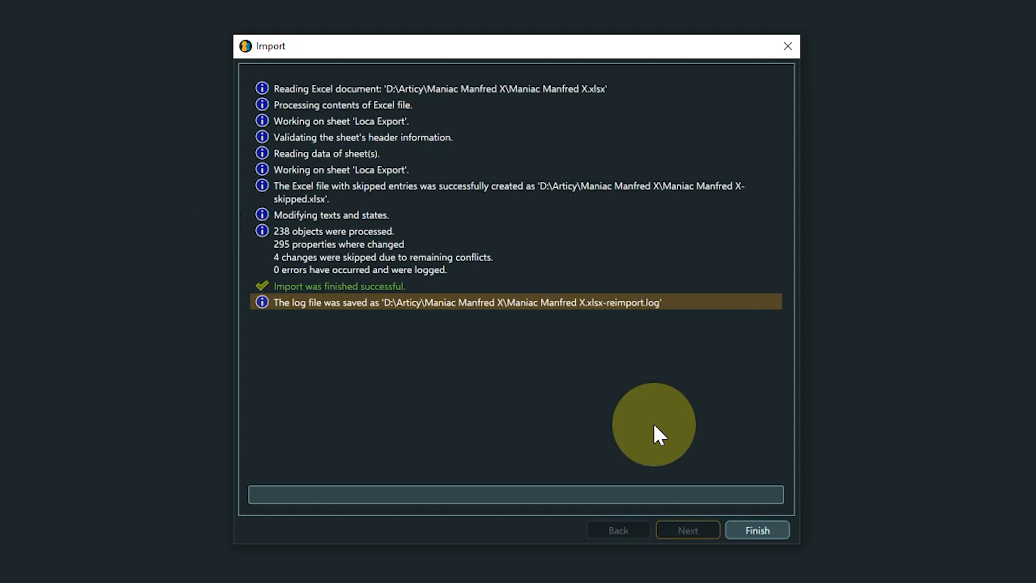
pyautogui.click(758, 530)
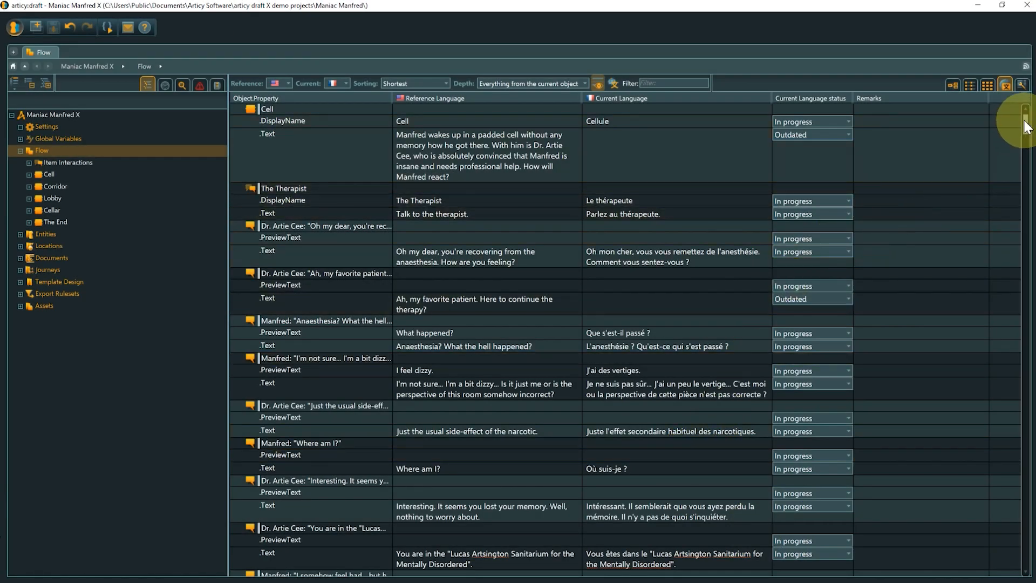
pyautogui.moveTo(1025, 127); pyautogui.dragTo(1026, 169)
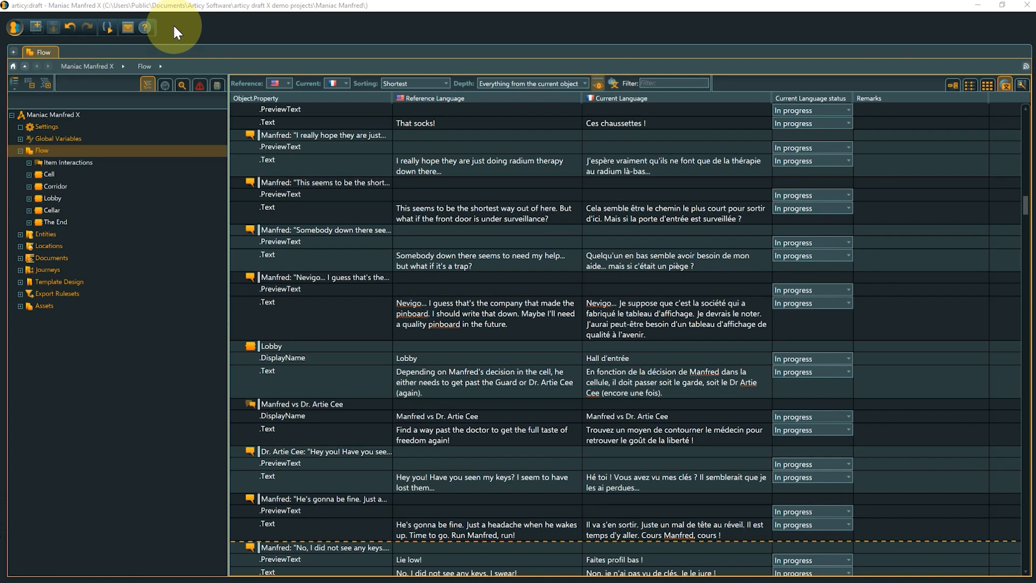
# - Start importing Maniac Manfred X-skipped.xlsx with the text states taken from Excel
pyautogui.click(14, 27)
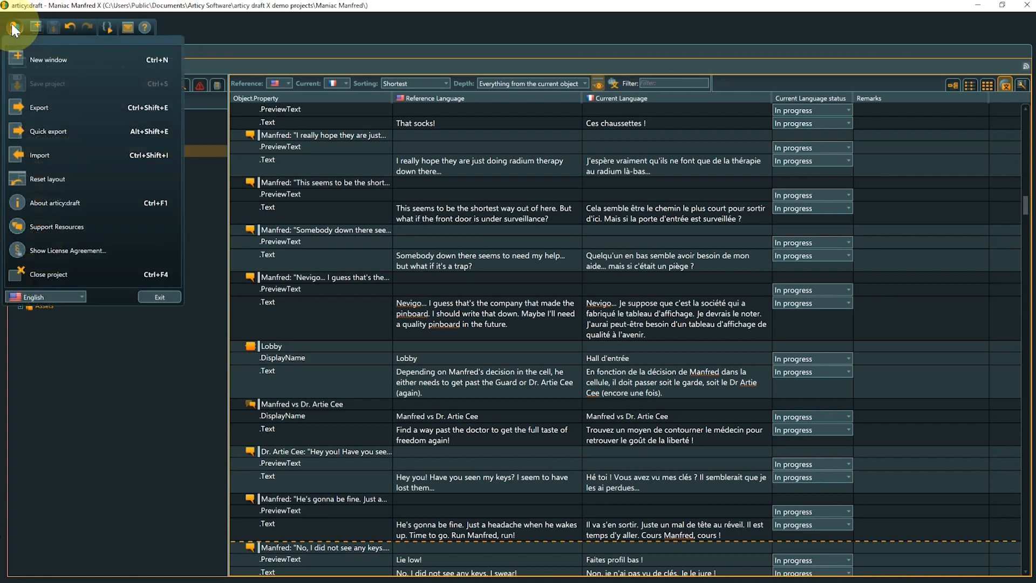
pyautogui.click(34, 151)
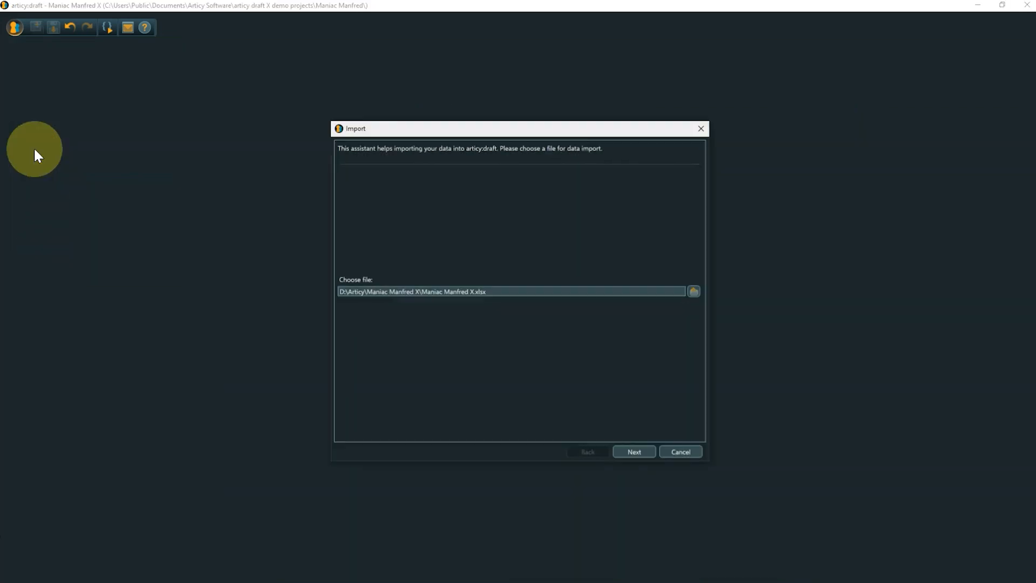
pyautogui.click(694, 291)
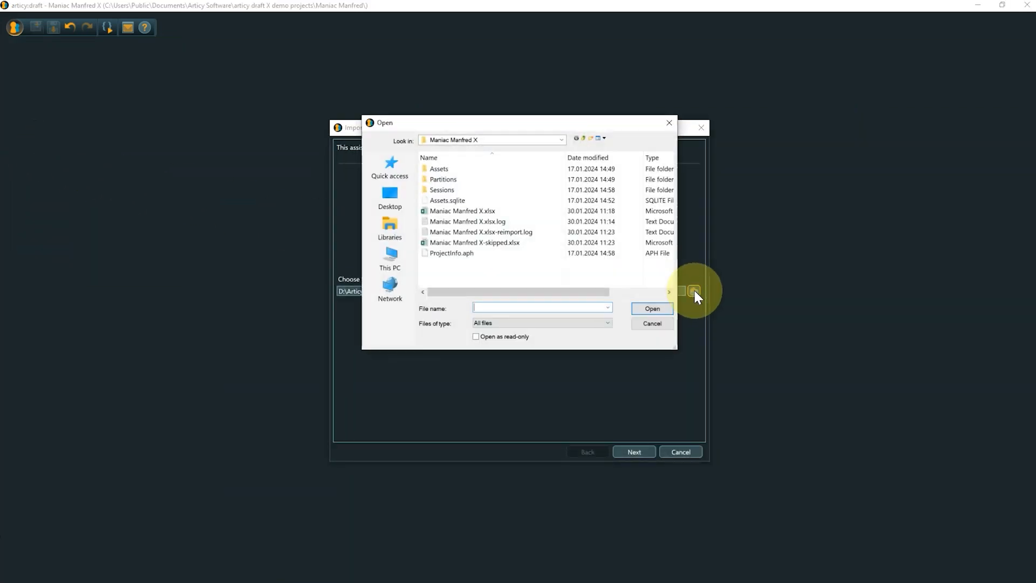
pyautogui.click(508, 243)
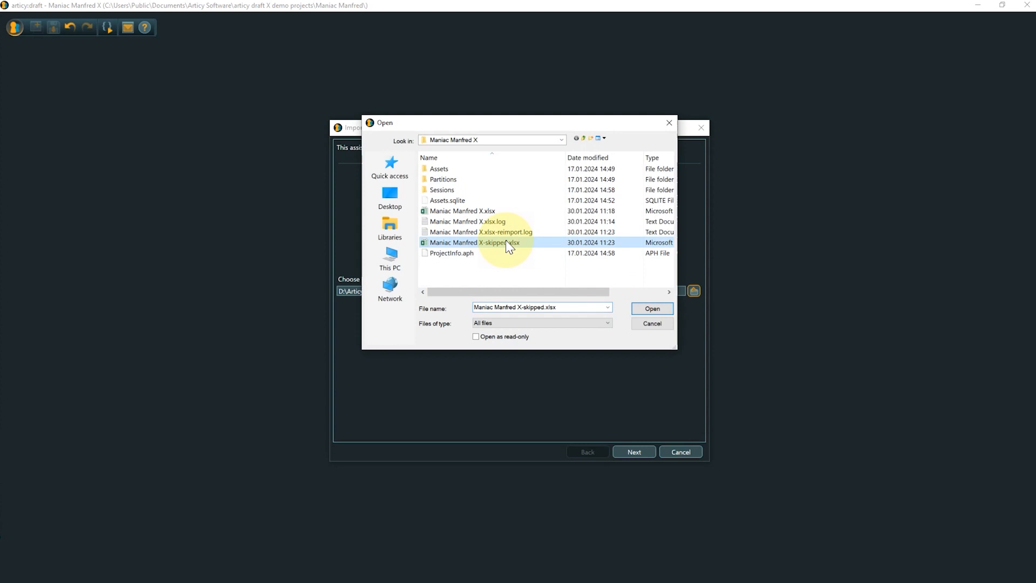
pyautogui.click(651, 307)
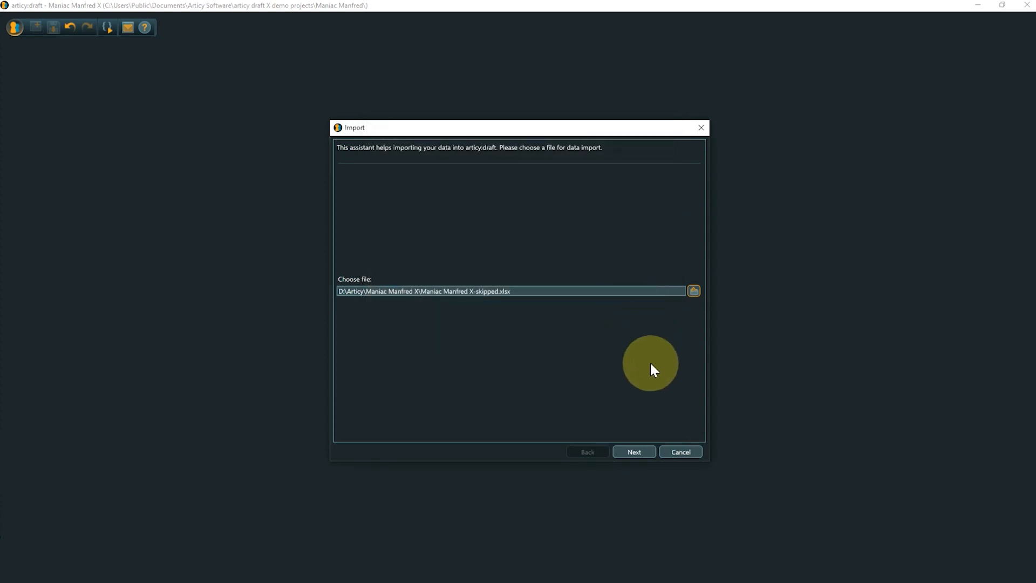
pyautogui.click(640, 448)
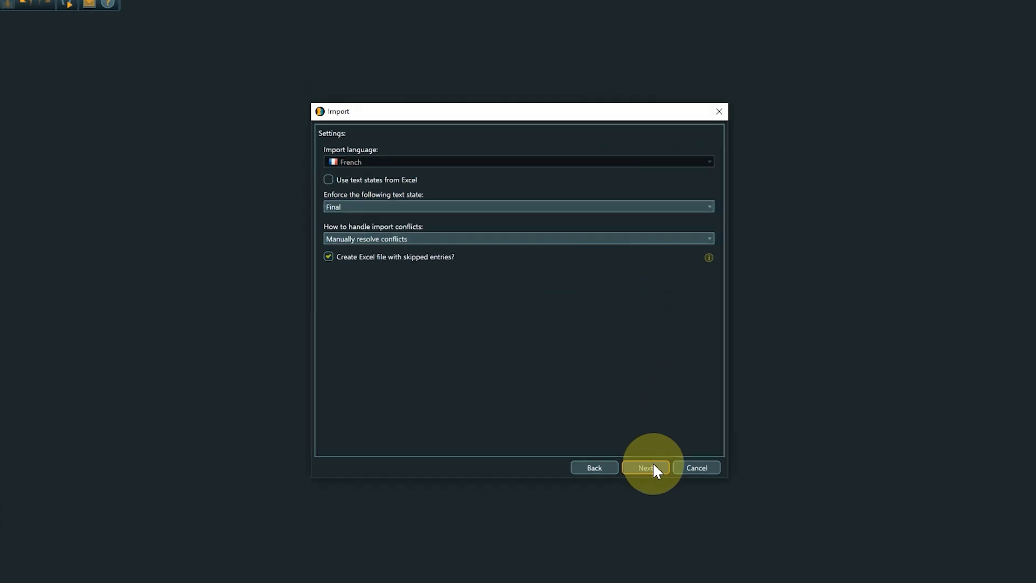
pyautogui.click(351, 139)
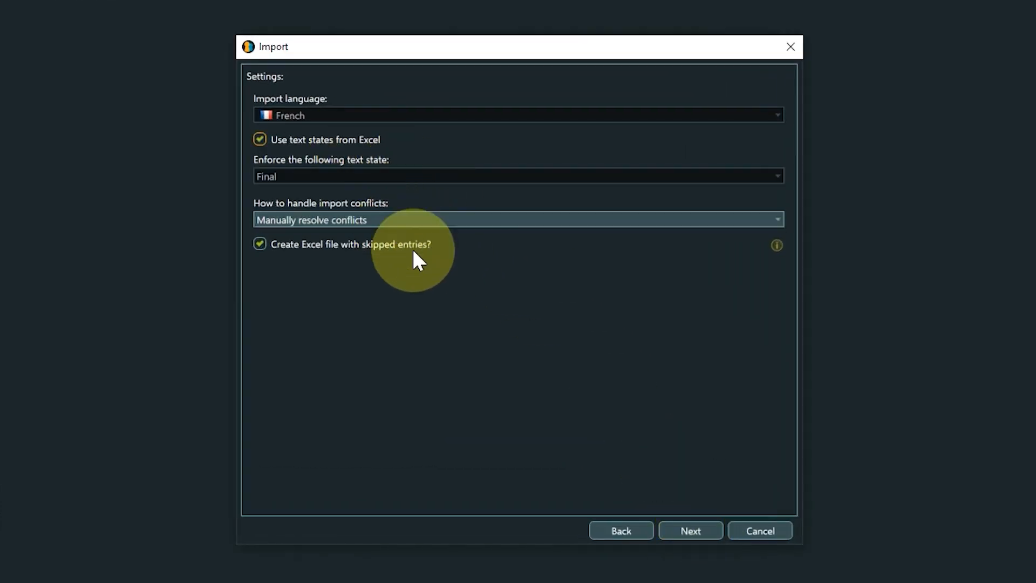
pyautogui.click(691, 530)
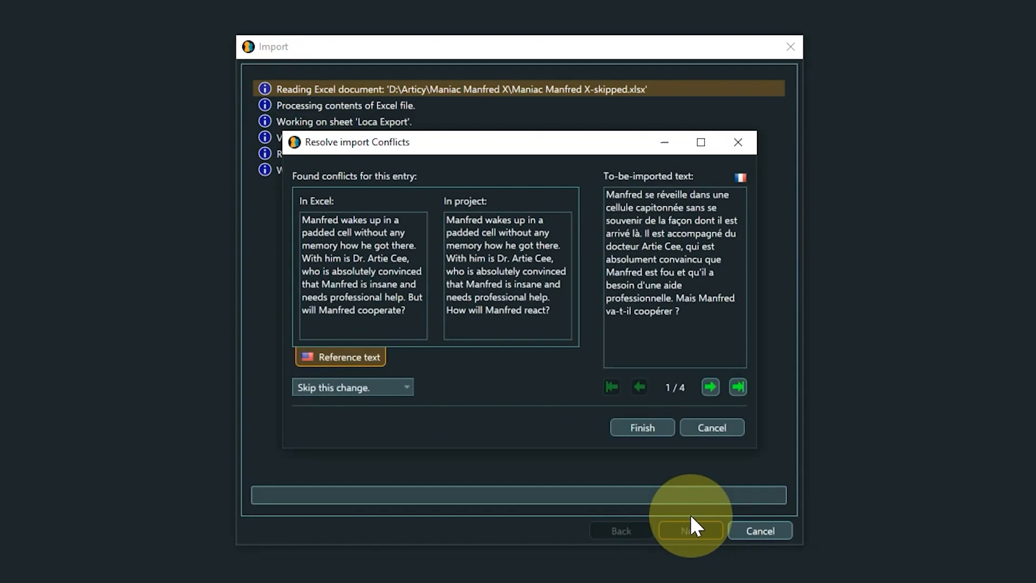
# - Resolve the conflict for the padded cell description with "Import and set state to 'Outdated'" and proceed to the following conflict
pyautogui.click(407, 386)
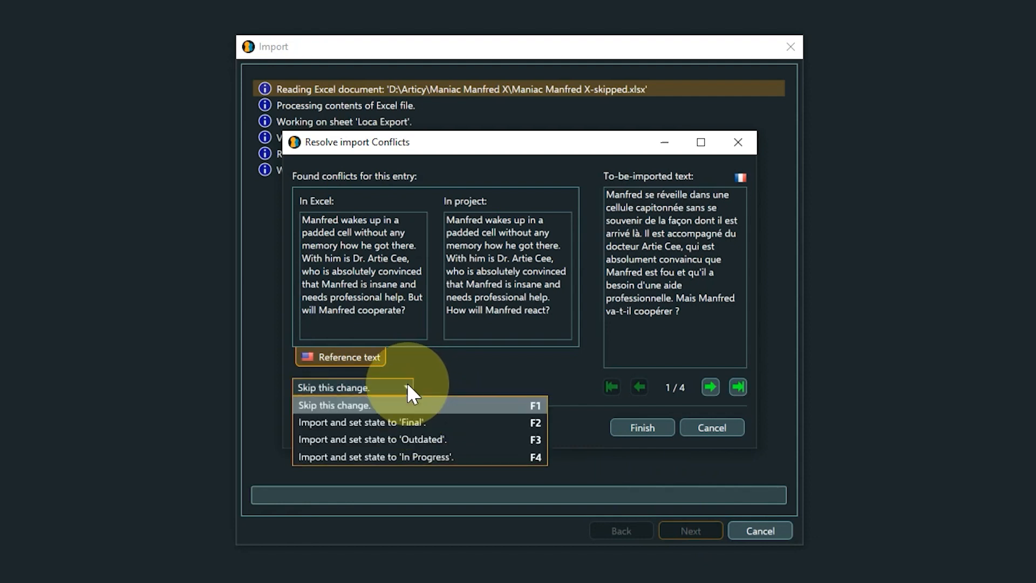
pyautogui.click(413, 437)
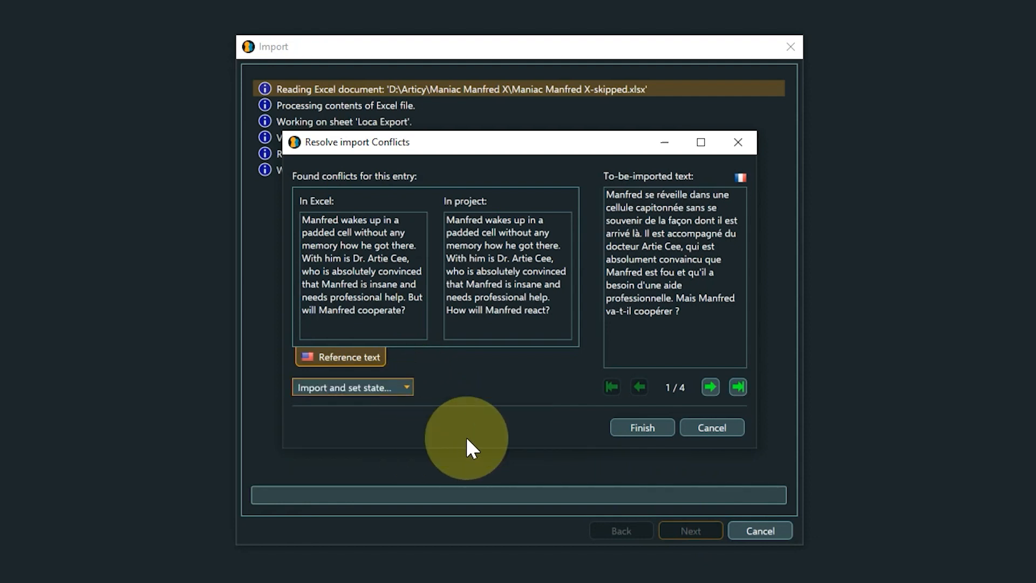
pyautogui.click(711, 387)
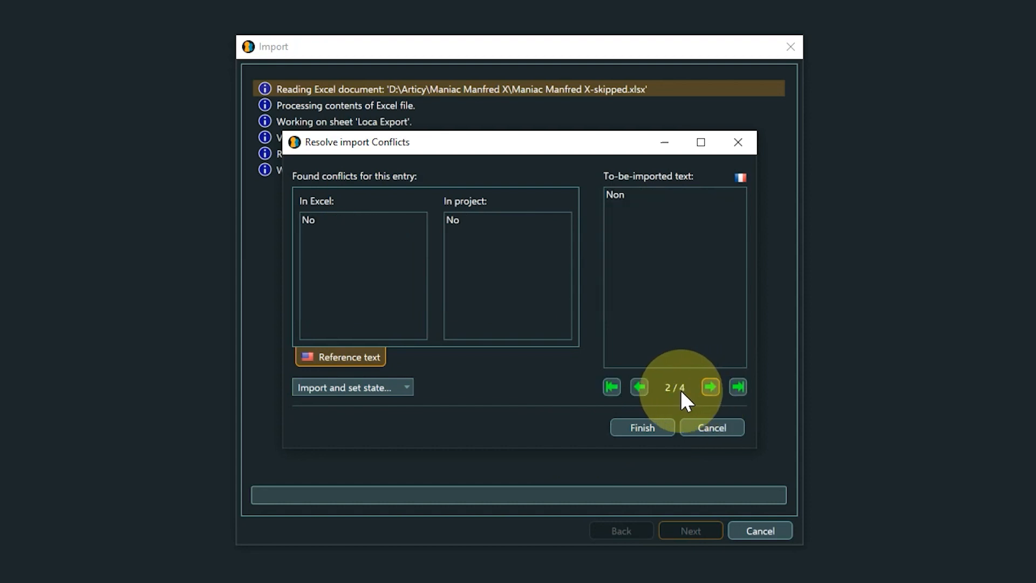
# - Resolve the conflict for the "No" entry with "Import and set state to 'Final'" and proceed to the following conflict
pyautogui.click(407, 388)
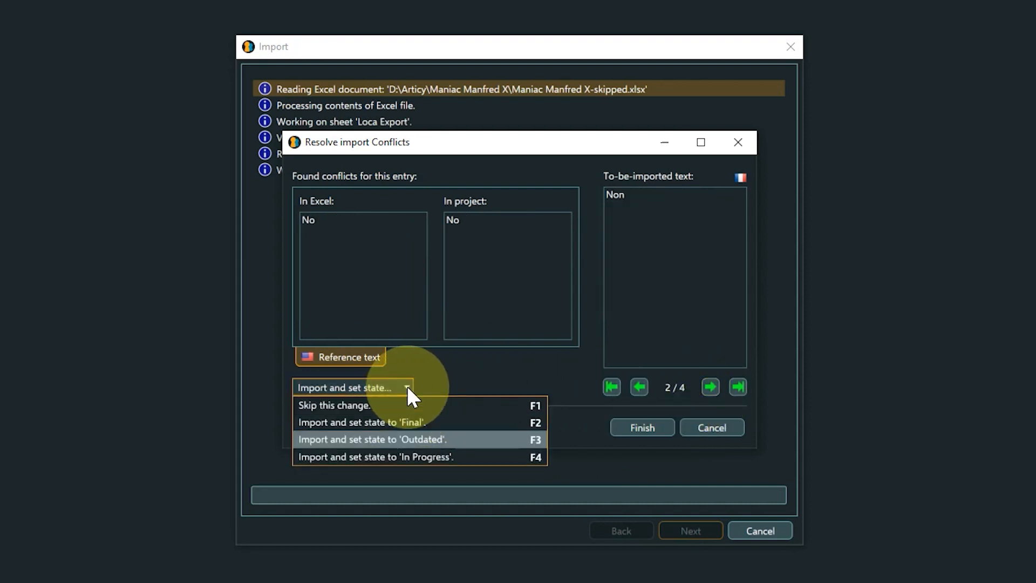
pyautogui.click(409, 421)
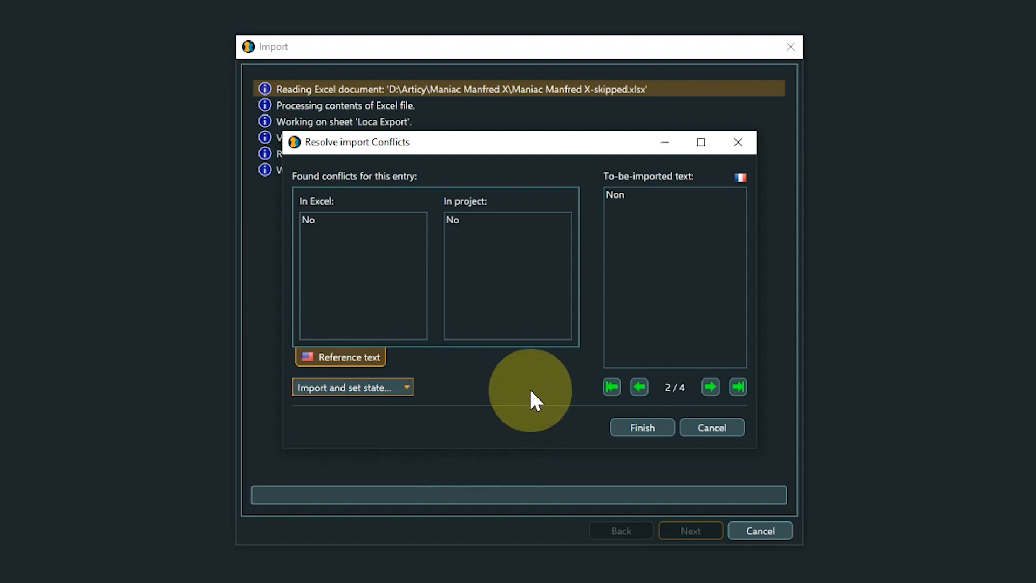
pyautogui.click(708, 386)
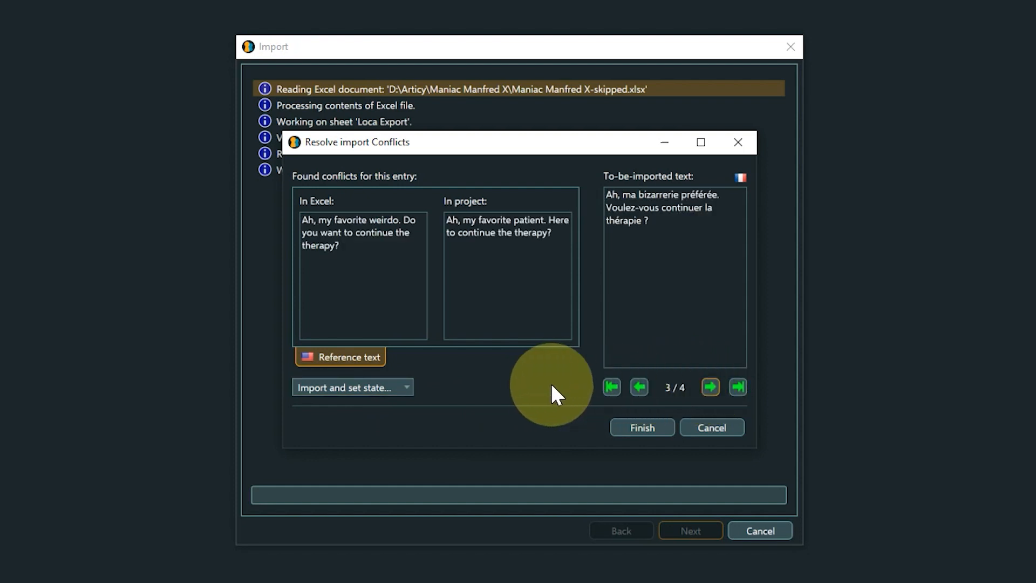
# - Resolve the conflict for the "Ah, my favorite patient" line with "Import and set state to 'Outdated'" and proceed to the last conflict
pyautogui.click(410, 388)
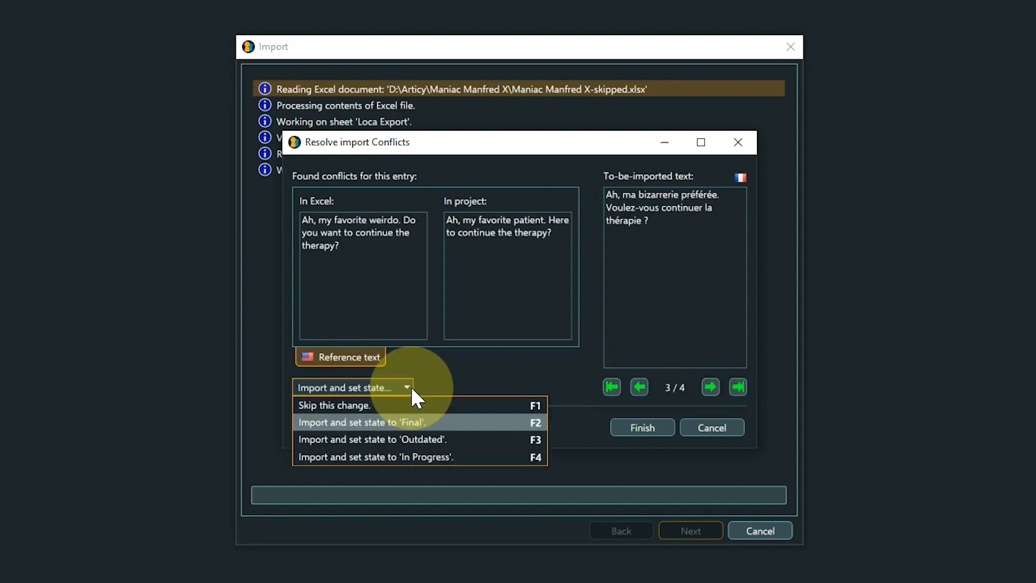
pyautogui.click(423, 440)
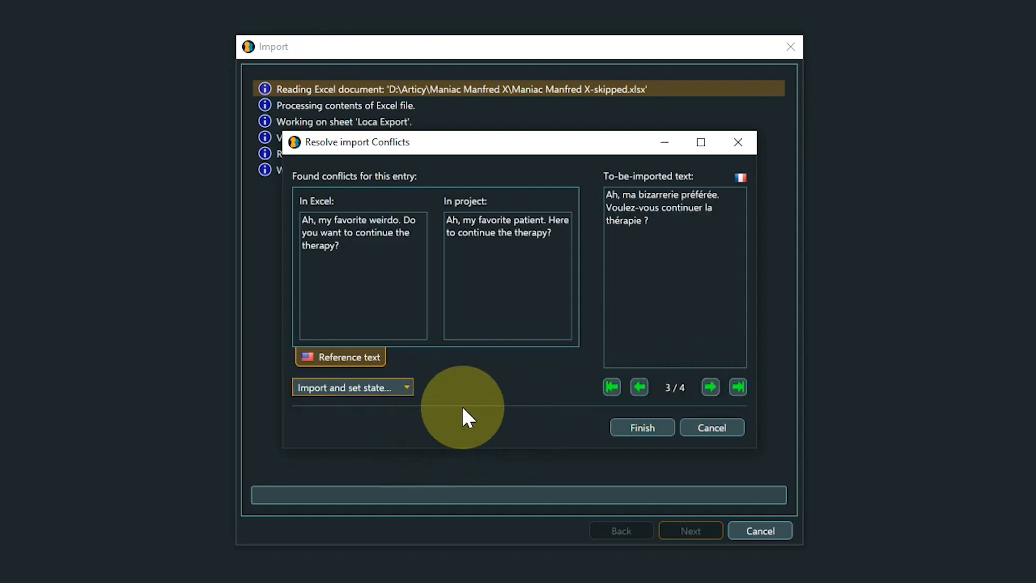
pyautogui.click(710, 386)
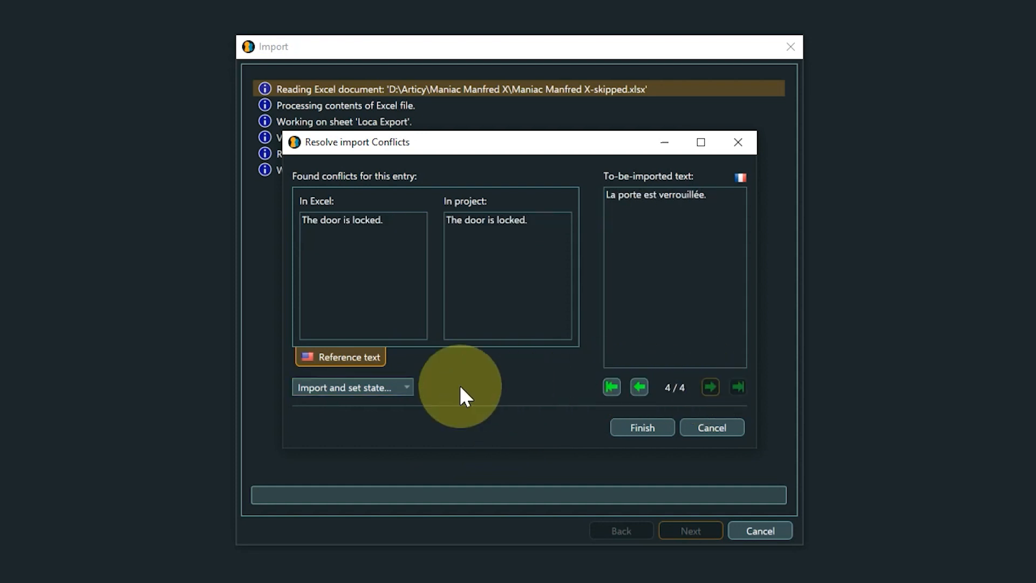
# - Resolve the conflict for "The door is locked." by importing its text with a set state, and complete the import of skipped entries
pyautogui.click(409, 387)
pyautogui.click(421, 439)
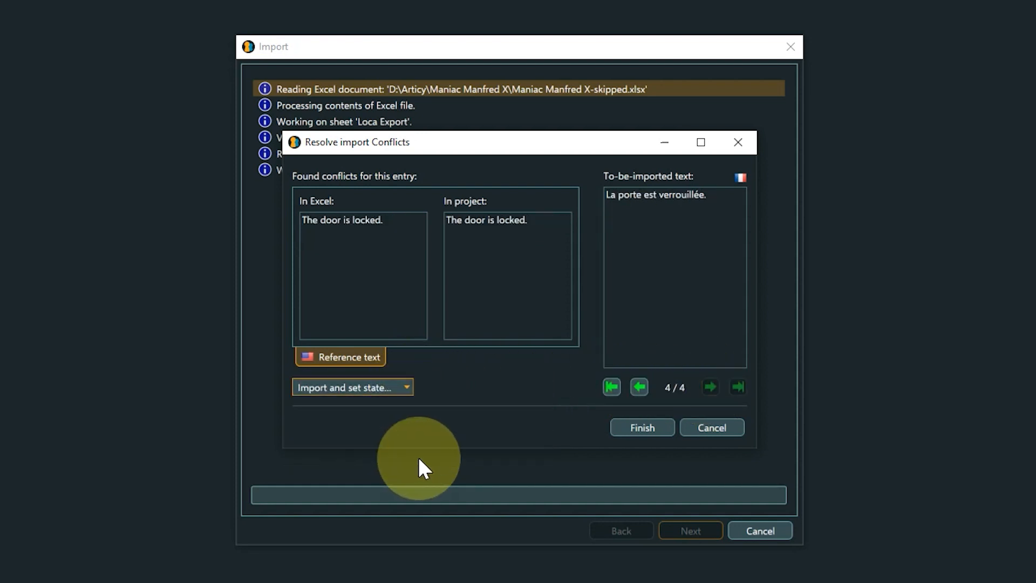
pyautogui.click(625, 428)
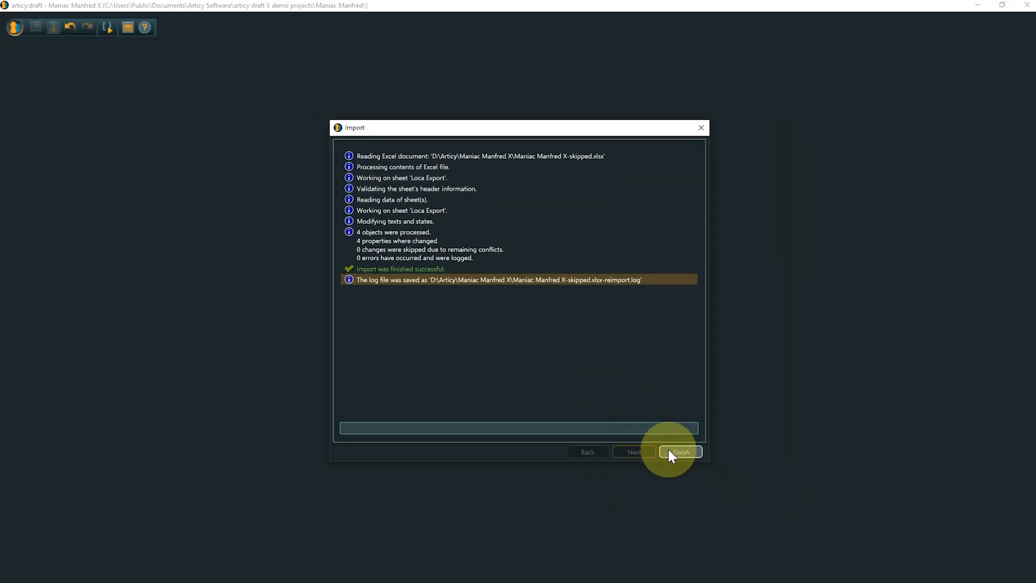
pyautogui.click(669, 451)
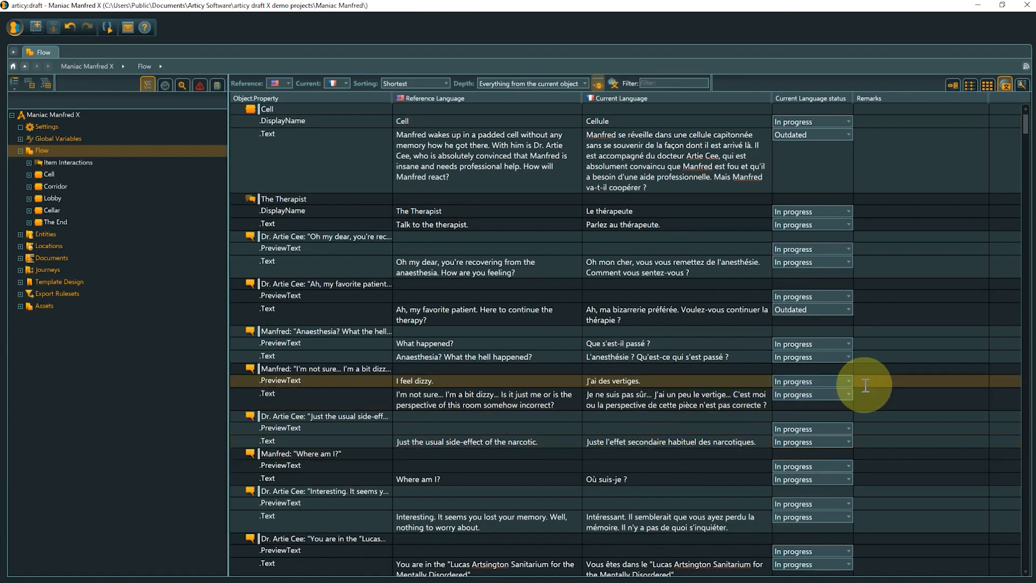